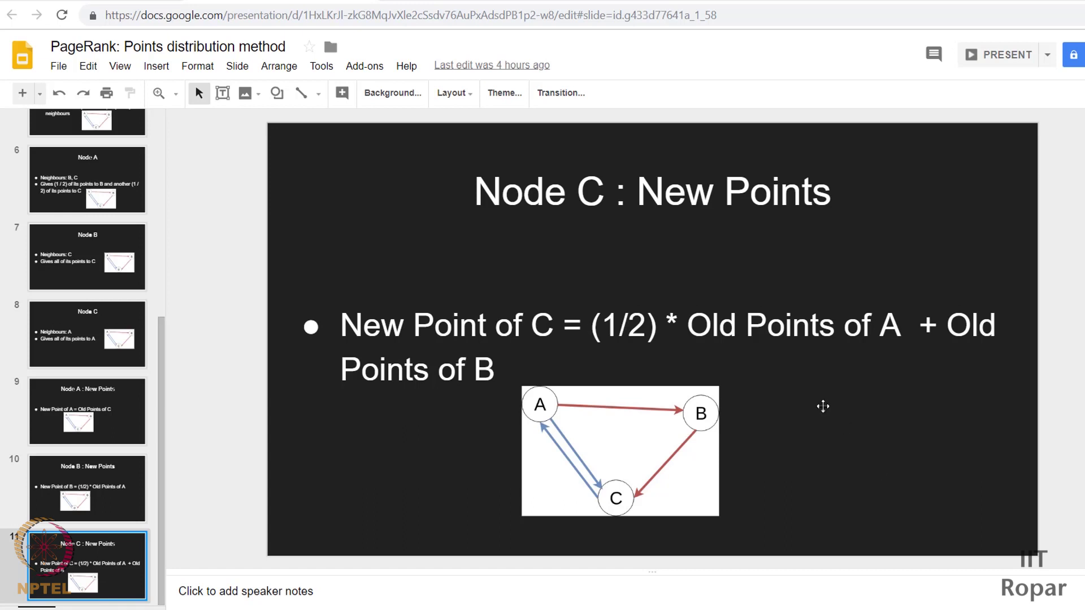
# From the Slides File > New menu, create a new blank untitled spreadsheet.
pyautogui.click(59, 68)
pyautogui.moveTo(155, 120)
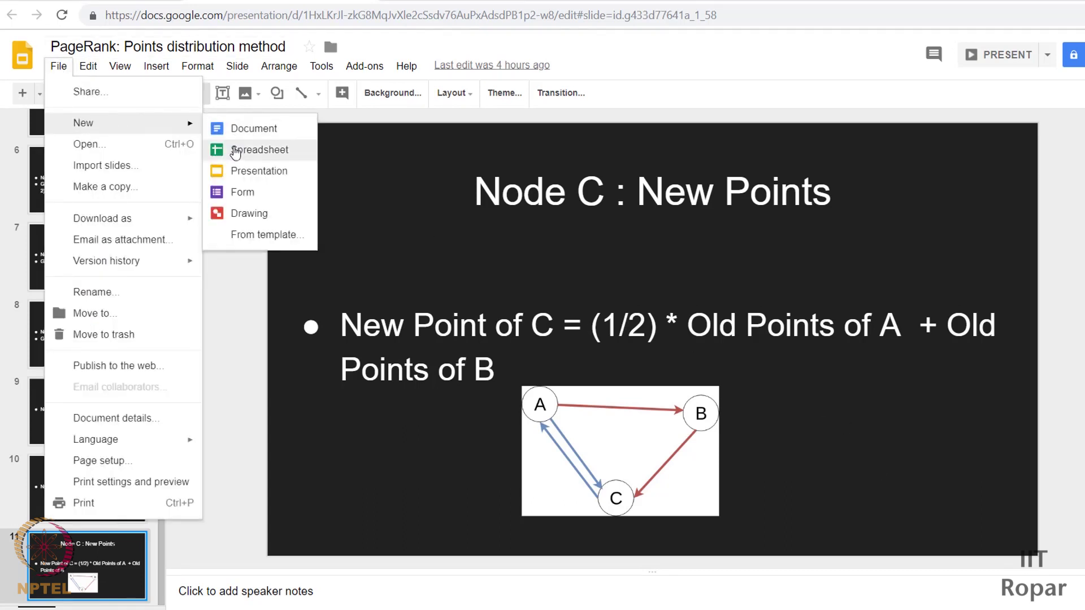
pyautogui.click(260, 150)
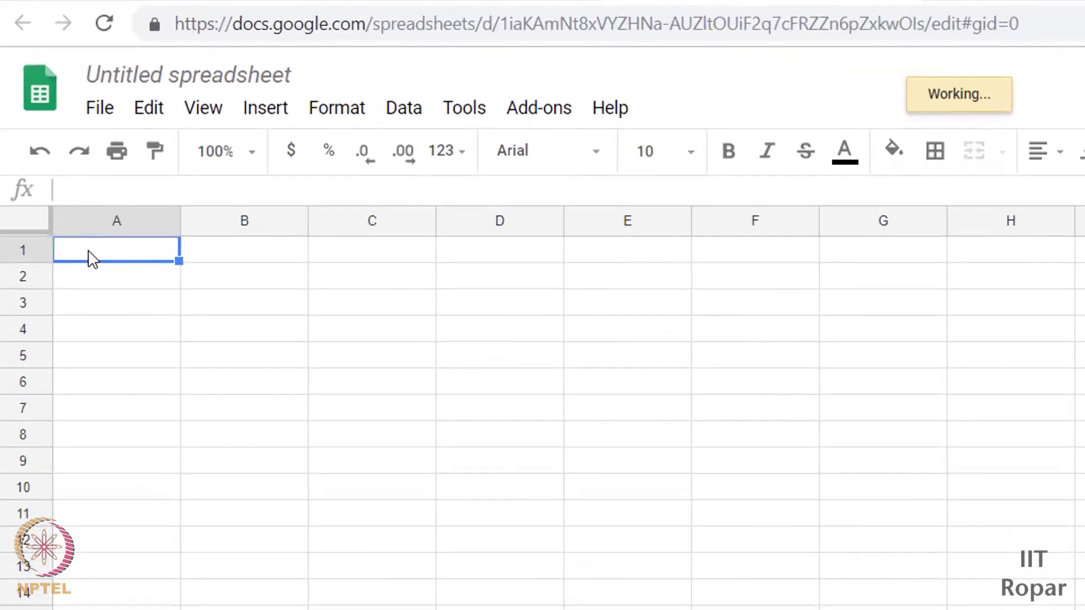
# Enter 100 starting points in A1, B1 and C1 for nodes A, B and C.
pyautogui.write('100')
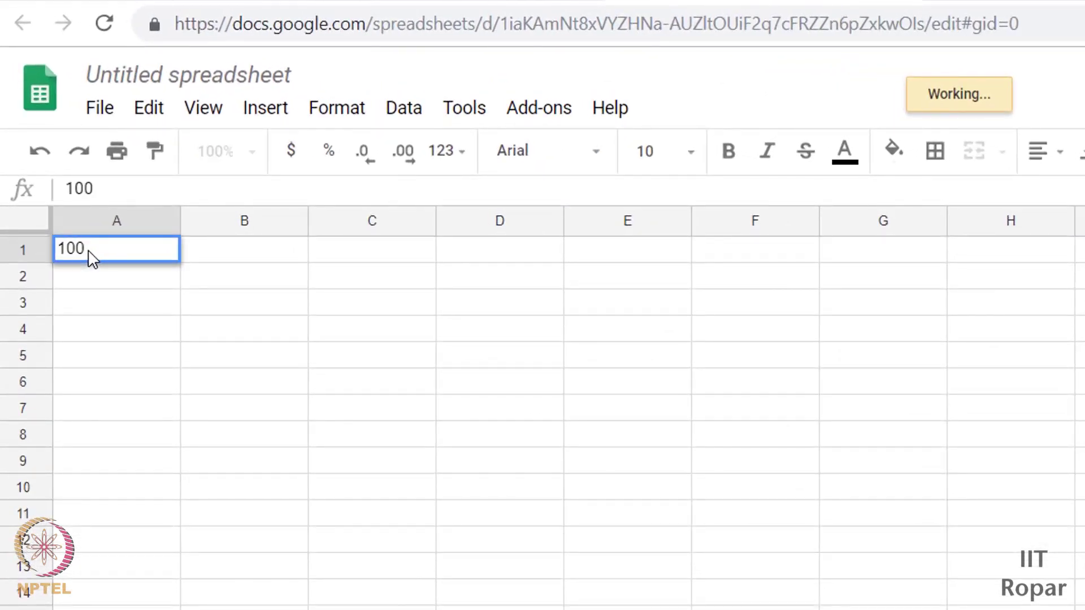
pyautogui.press('Tab')
pyautogui.write('100')
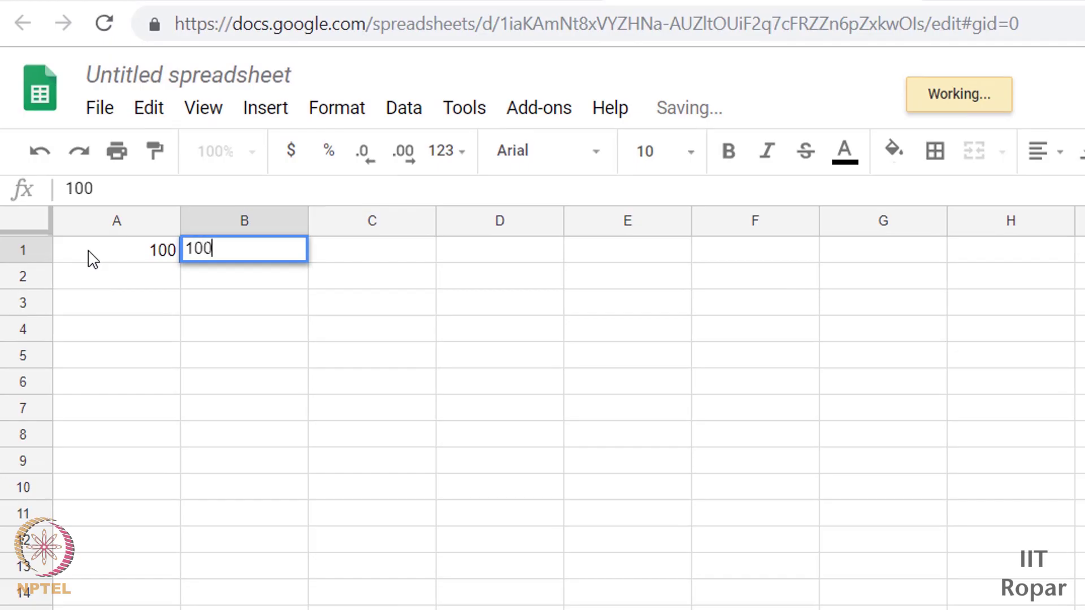
pyautogui.press('Tab')
pyautogui.write('10')
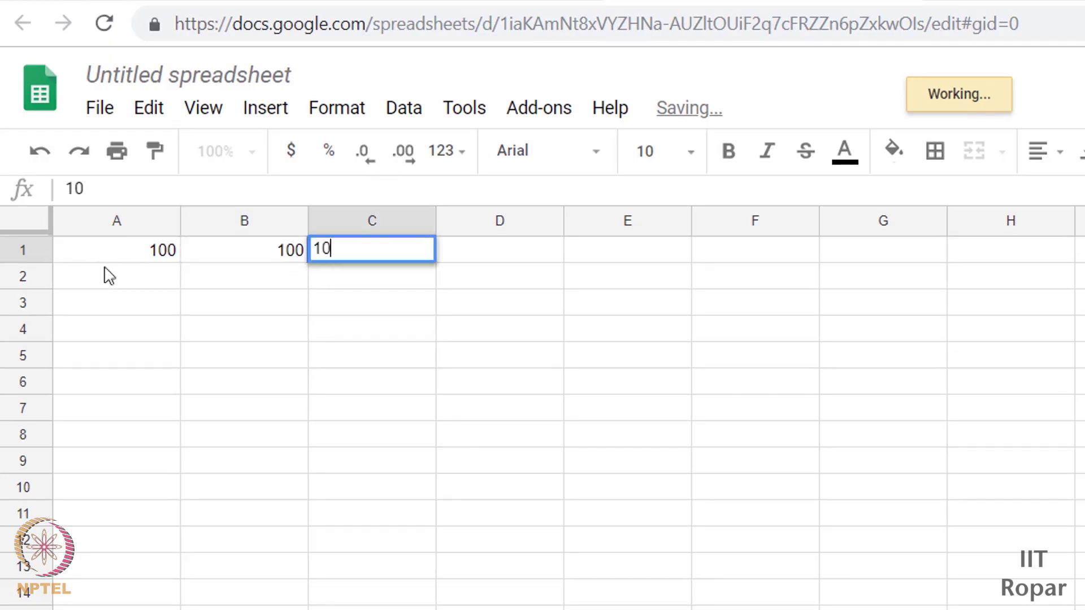
pyautogui.write('0')
pyautogui.press('Return')
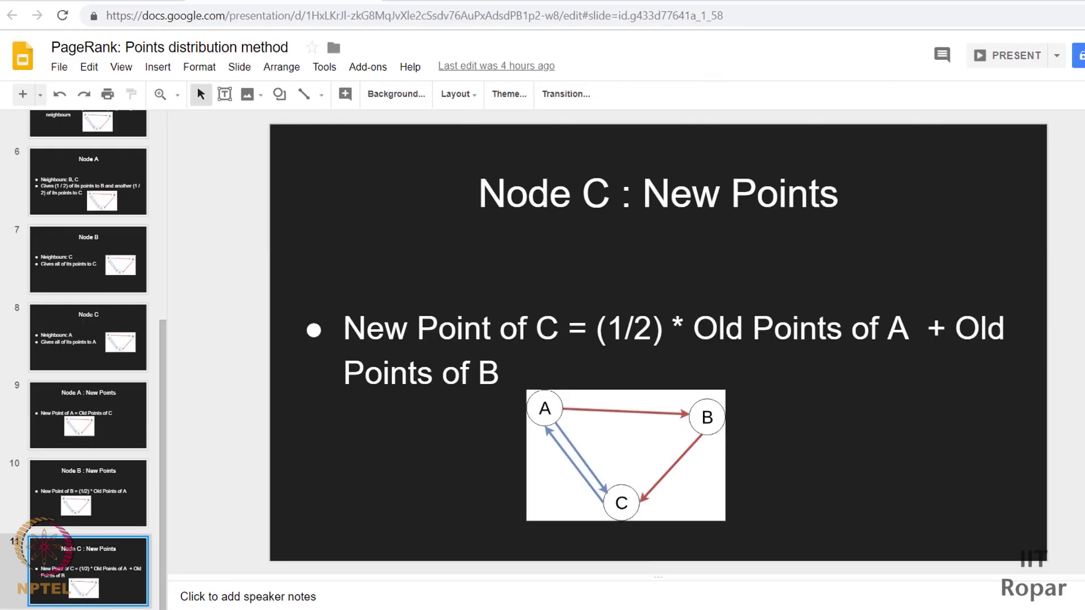
# Review slide 9 'Node A : New Points' and return to the spreadsheet.
pyautogui.click(122, 434)
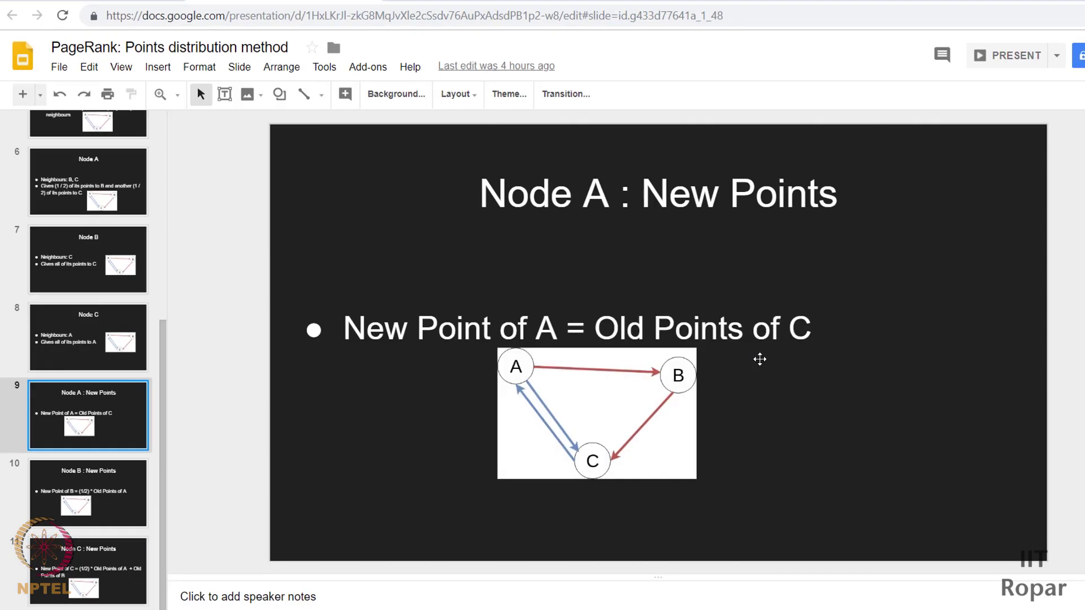
pyautogui.hotkey('ctrl', 'Tab')
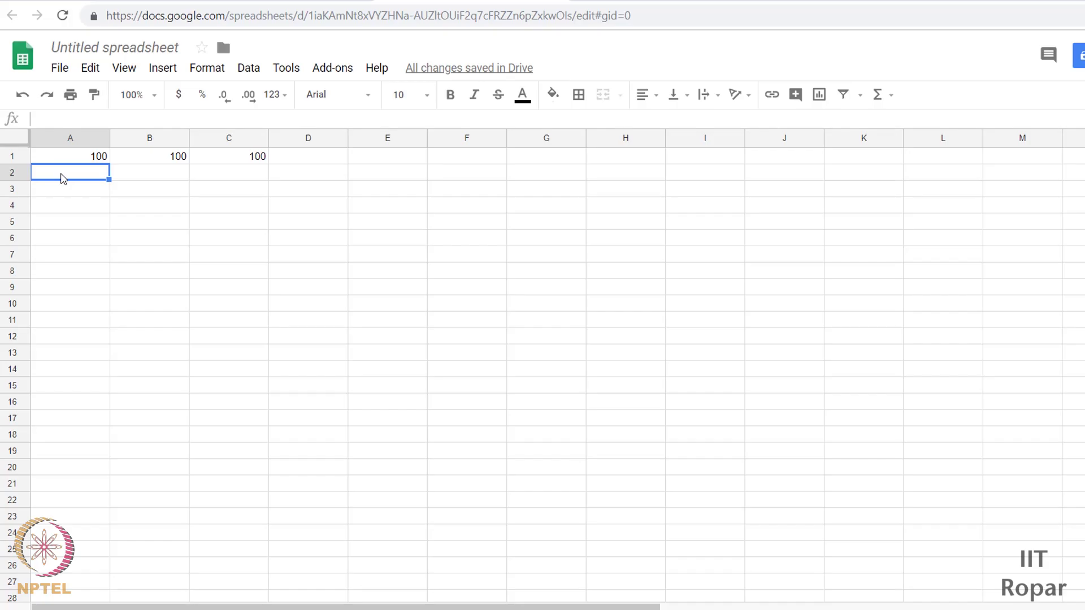
# Enter =c1 in A2 so it shows 100, and check the Node B rule on slide 10.
pyautogui.write('=c1')
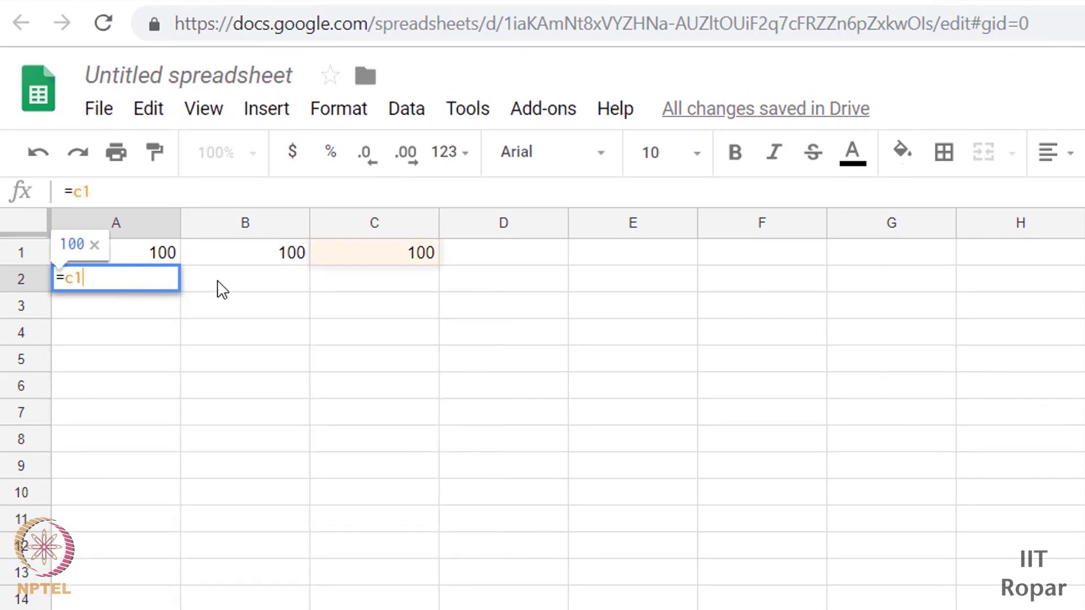
pyautogui.press('Tab')
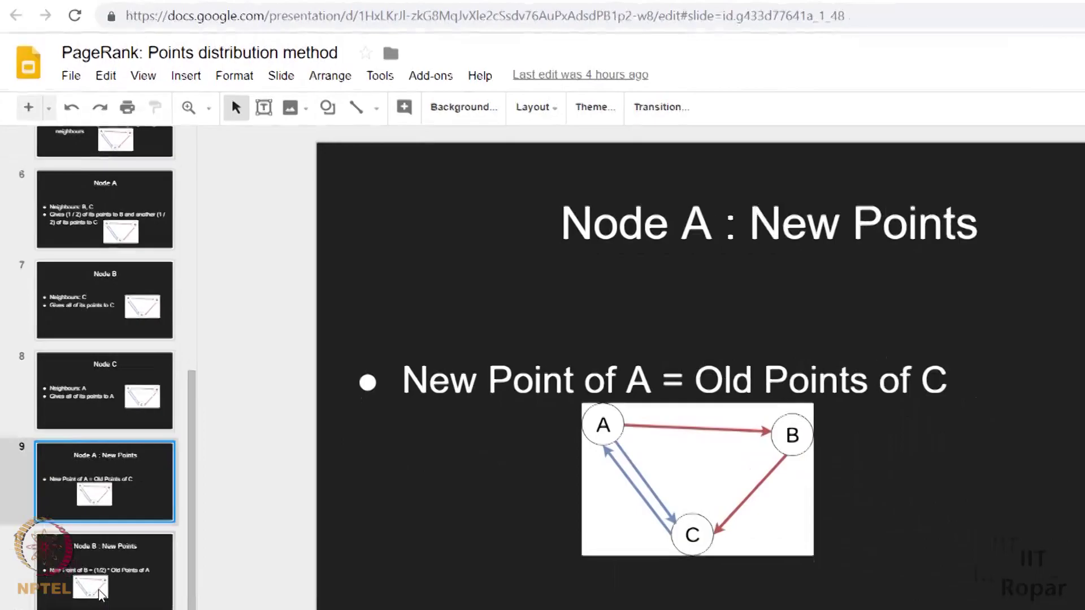
pyautogui.click(129, 502)
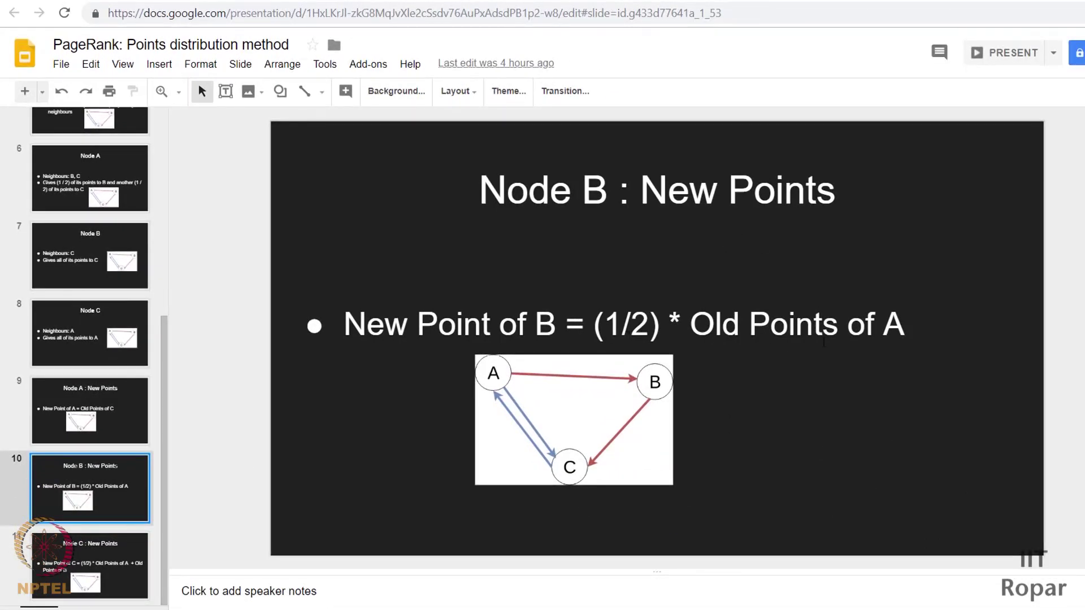
pyautogui.click(438, 3)
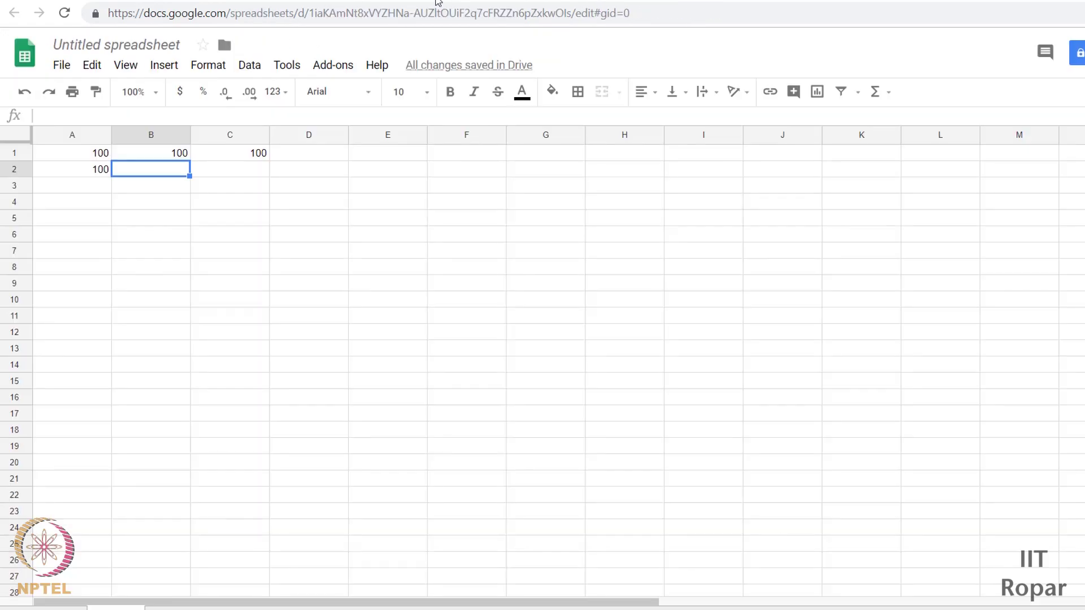
# Enter =a1/2 in B2 so it shows 50, leaving C2 selected.
pyautogui.write('=')
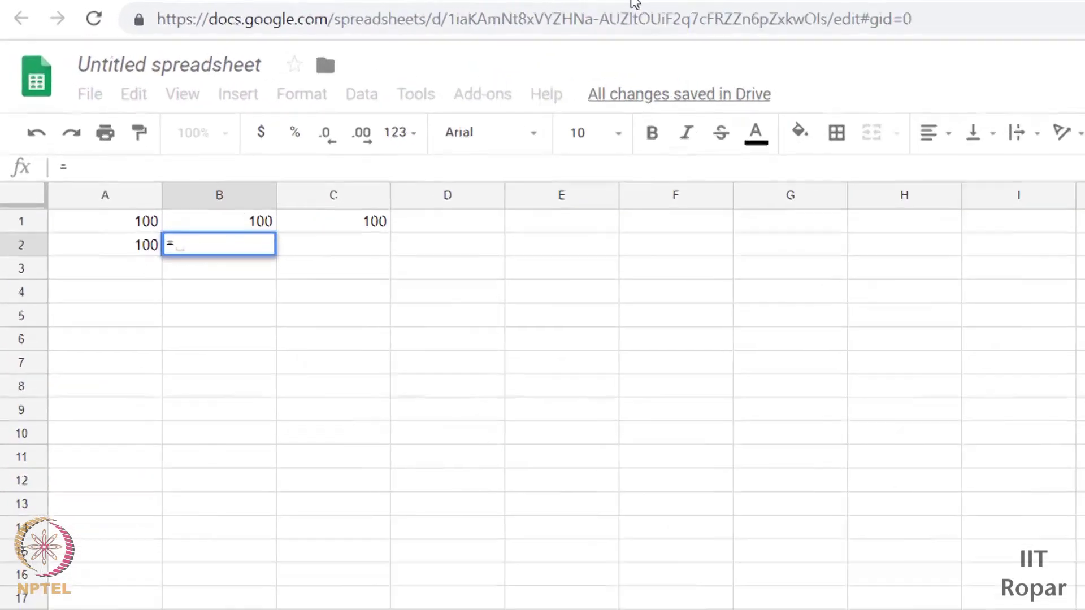
pyautogui.write('a')
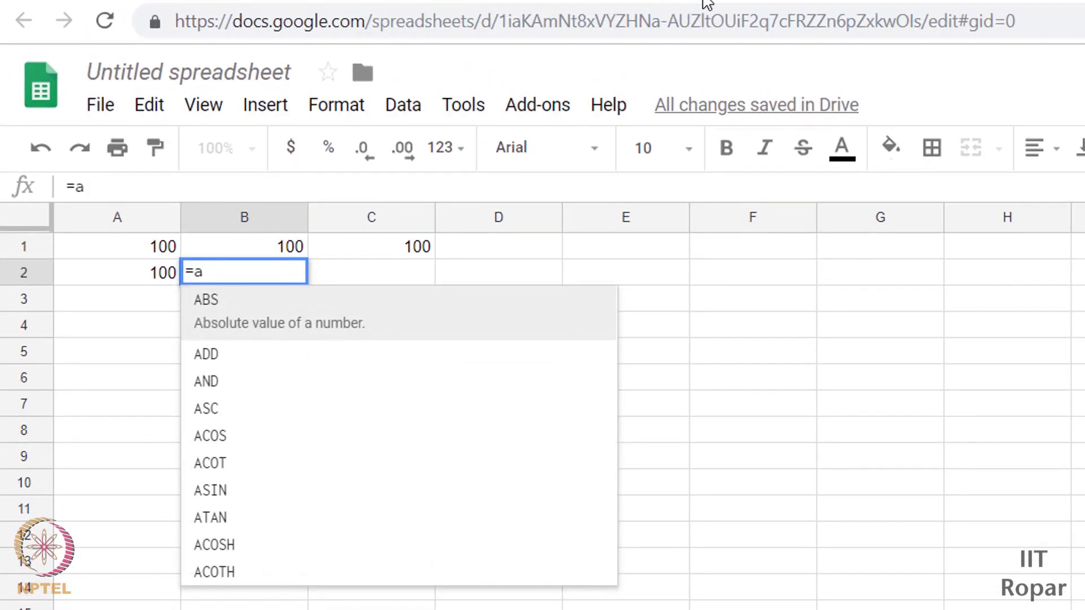
pyautogui.write('1/2')
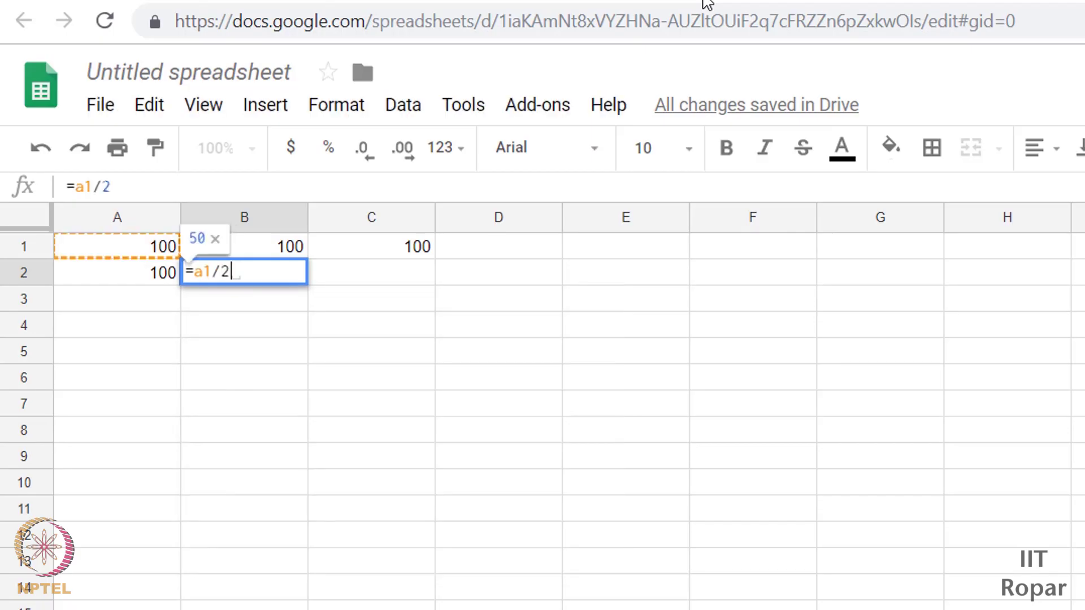
pyautogui.click(383, 217)
pyautogui.click(380, 283)
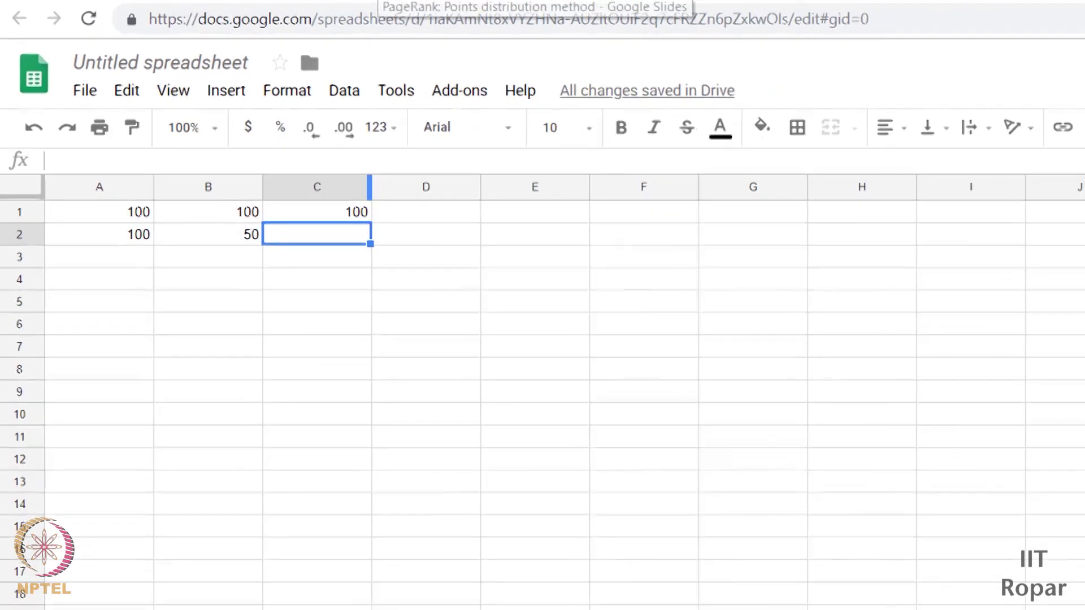
pyautogui.click(650, 3)
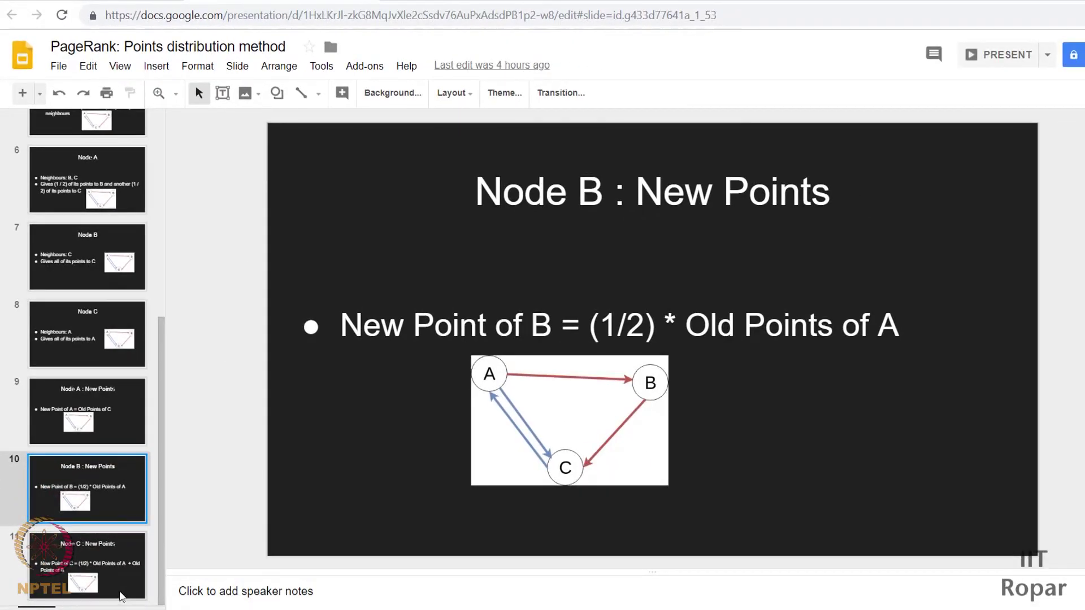
# Following the Node C slide, enter =(a1/2)+b1 in C2 so it shows 150.
pyautogui.click(123, 598)
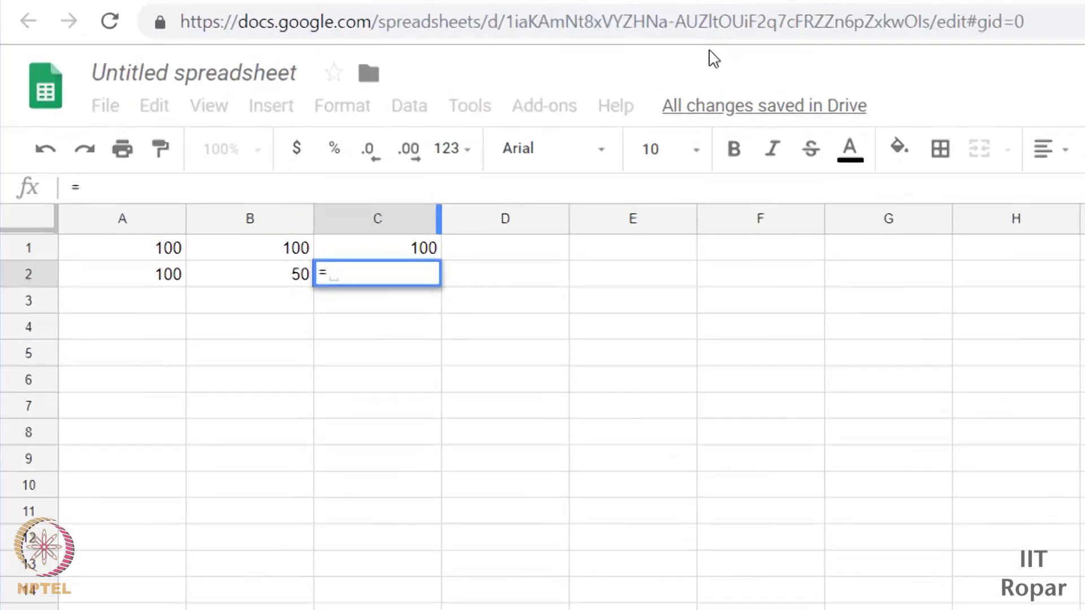
pyautogui.write('(a')
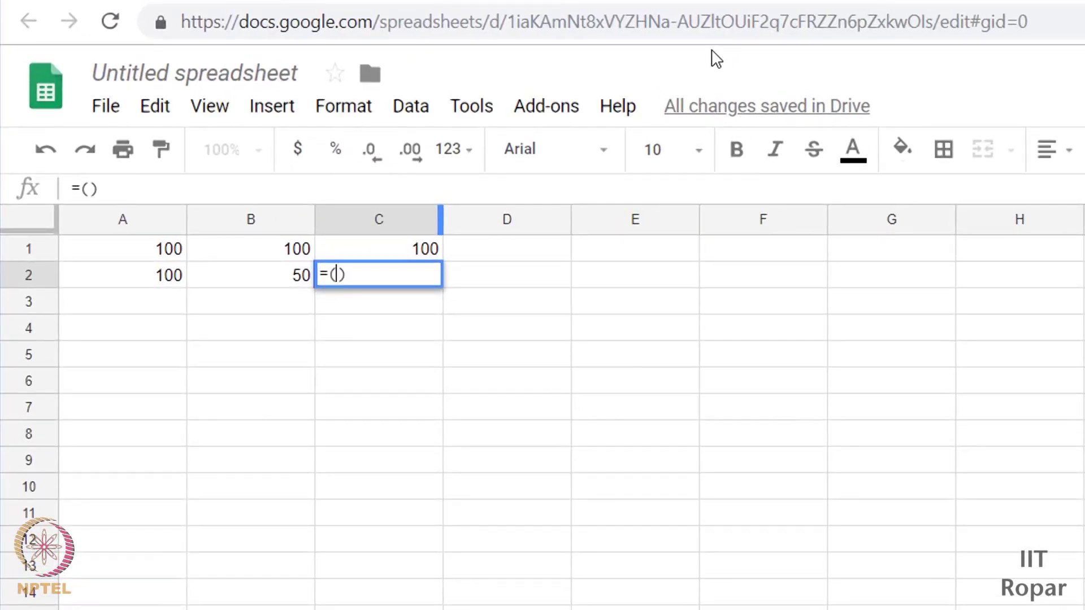
pyautogui.write('1')
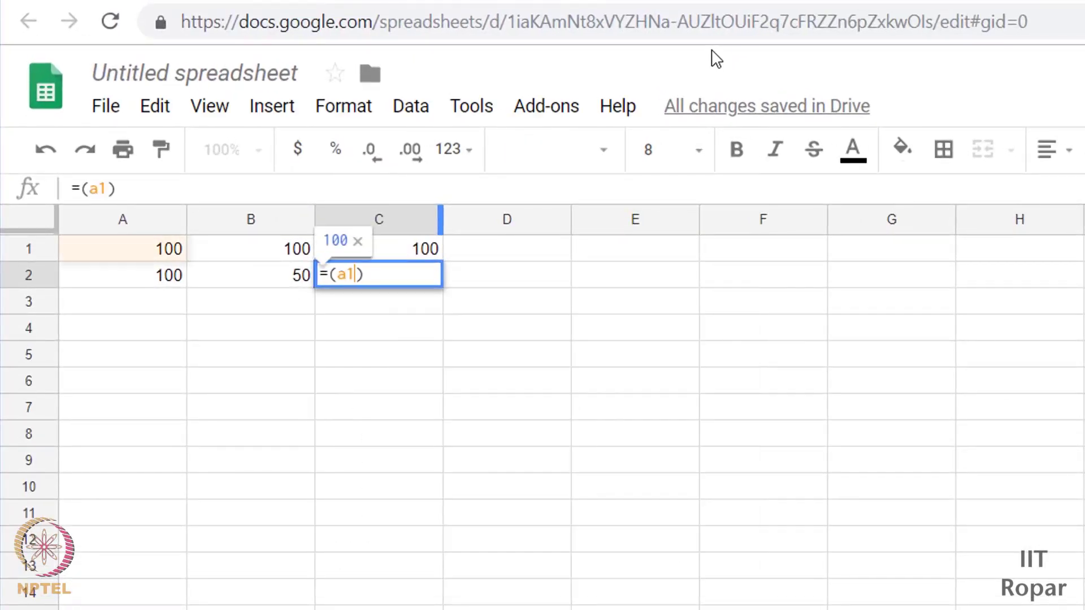
pyautogui.write('/2)+')
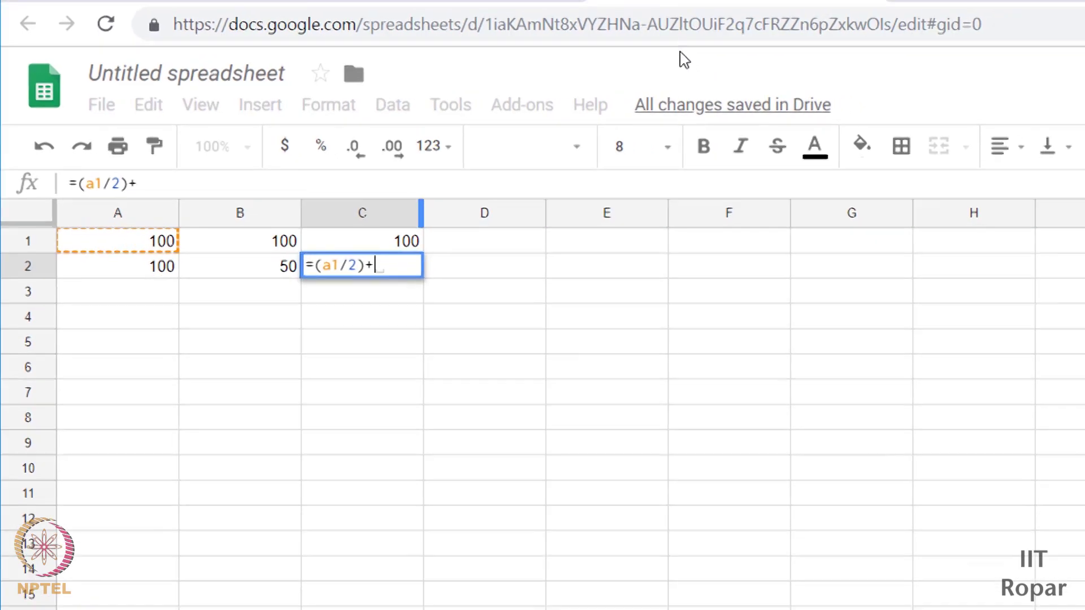
pyautogui.click(338, 17)
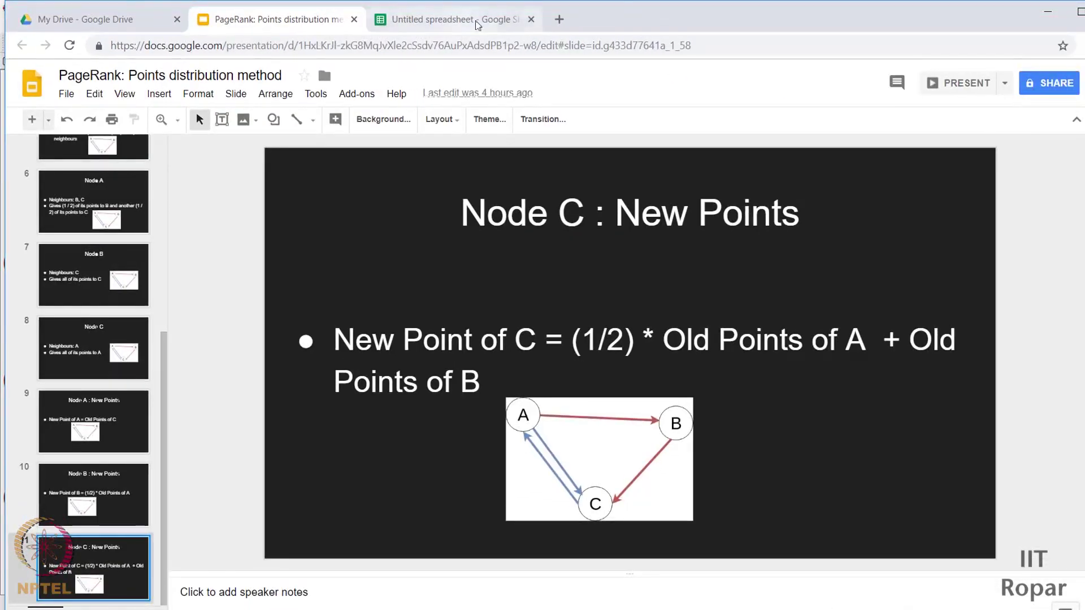
pyautogui.click(505, 19)
pyautogui.write('b1')
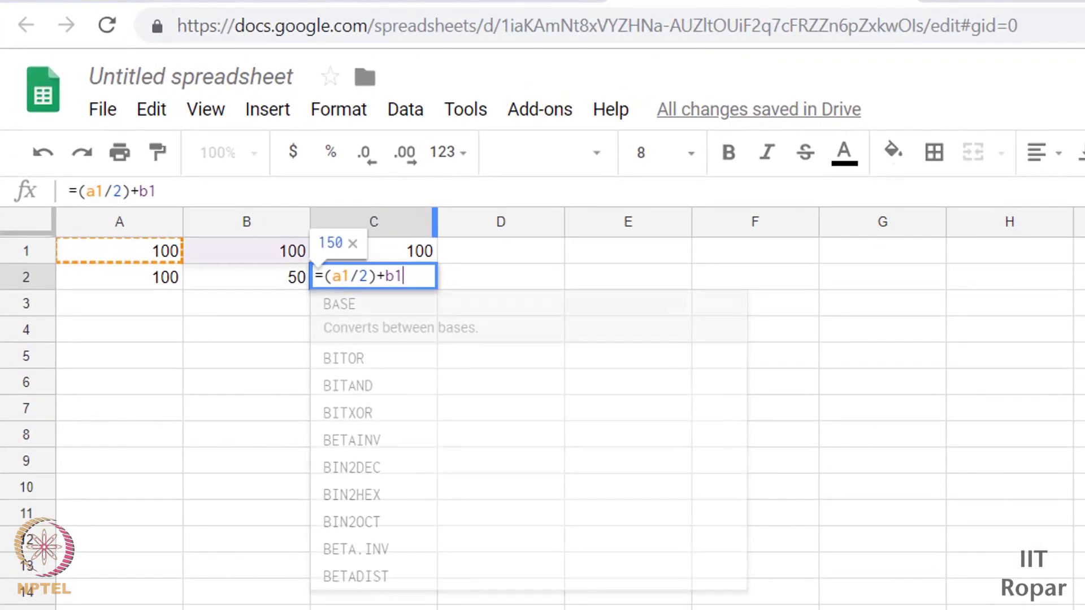
pyautogui.press('Tab')
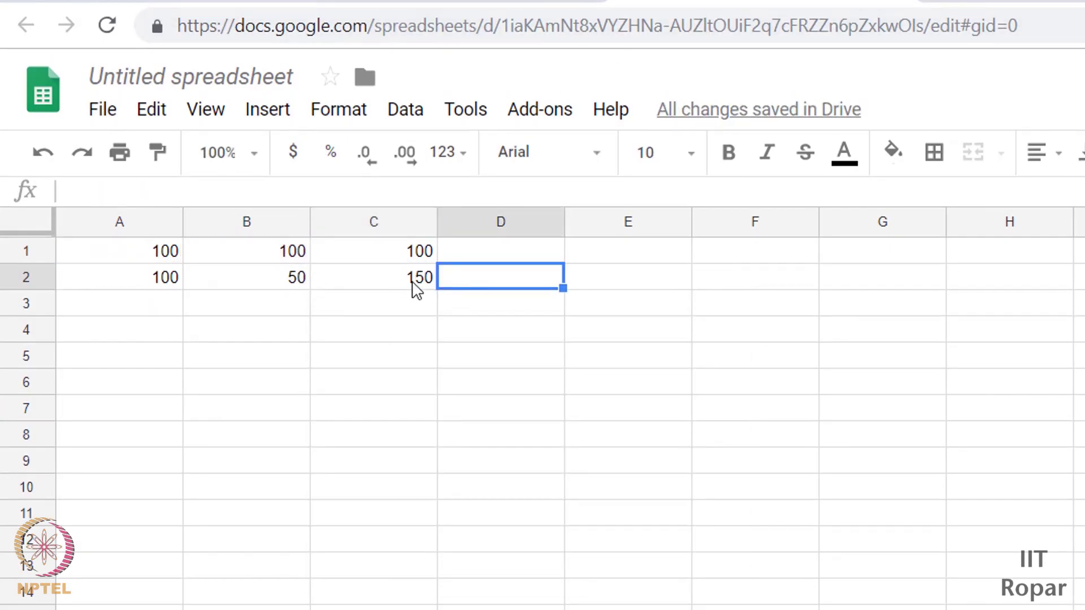
# Fill the A2:C2 formulas down to row 10, ending at 118.75, 59.375 and 121.875.
pyautogui.click(138, 284)
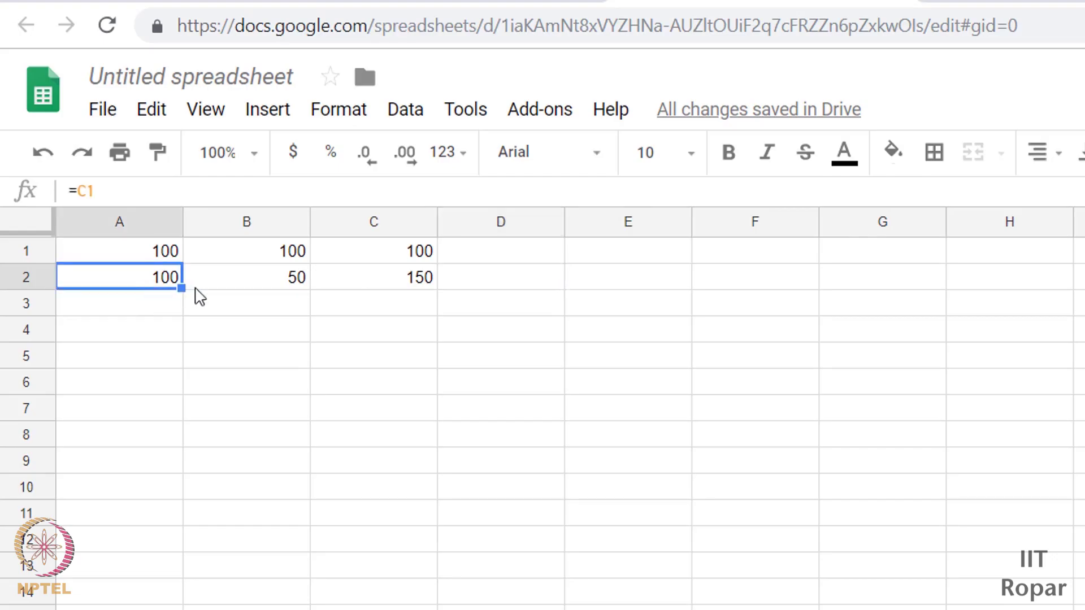
pyautogui.hotkey('shift', 'Right')
pyautogui.hotkey('shift', 'Right')
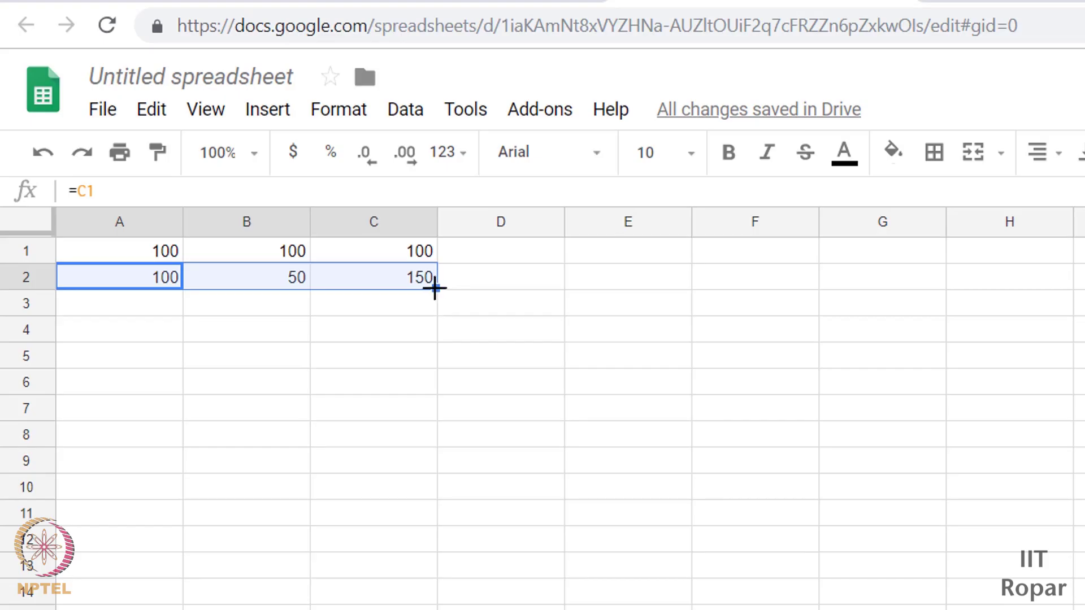
pyautogui.moveTo(435, 288); pyautogui.dragTo(429, 497)
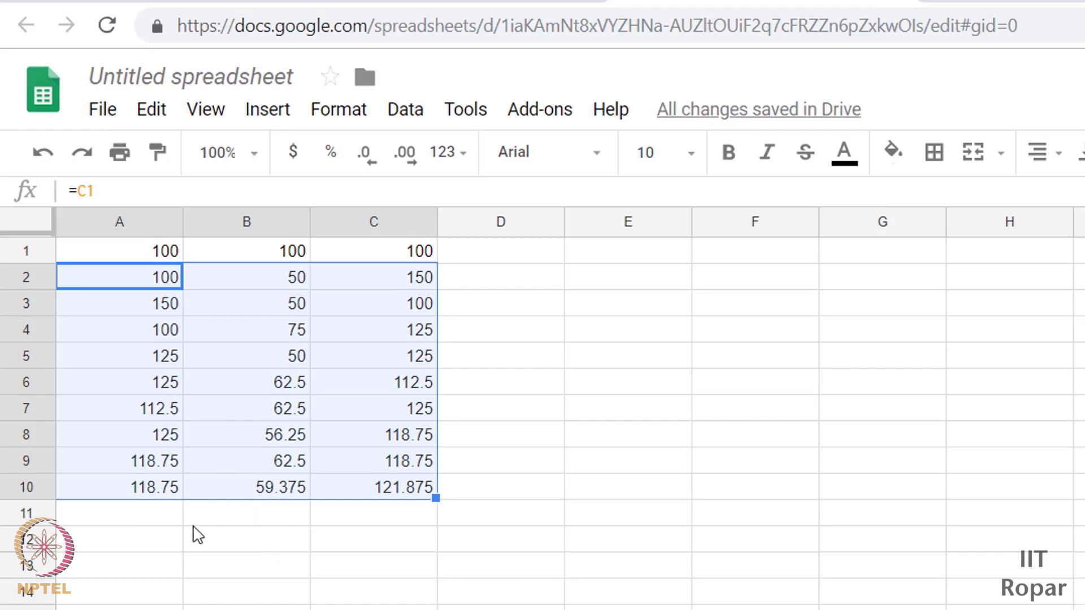
pyautogui.click(169, 522)
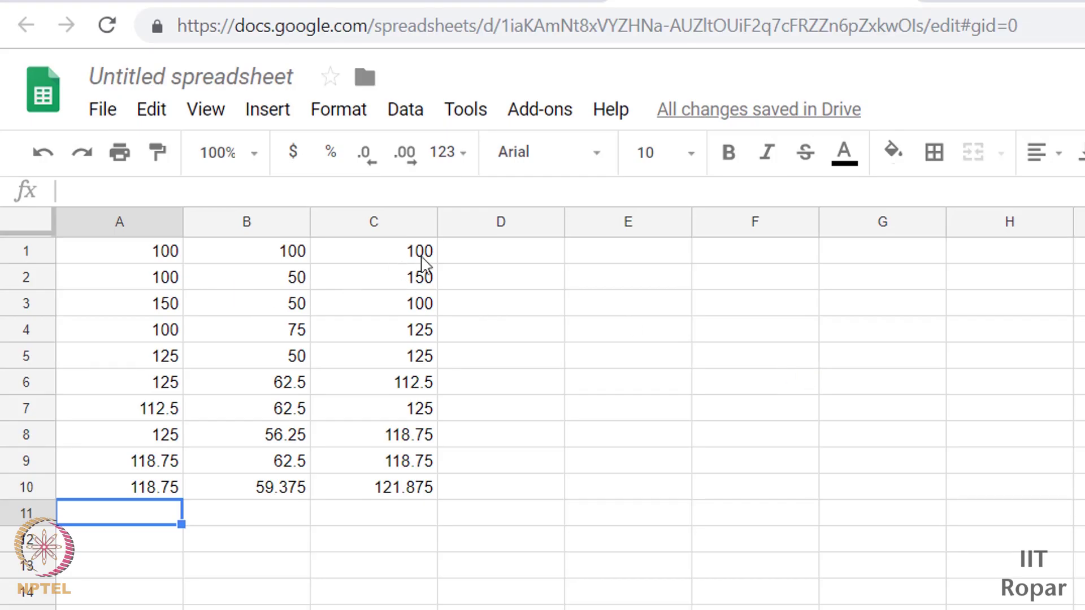
pyautogui.click(510, 256)
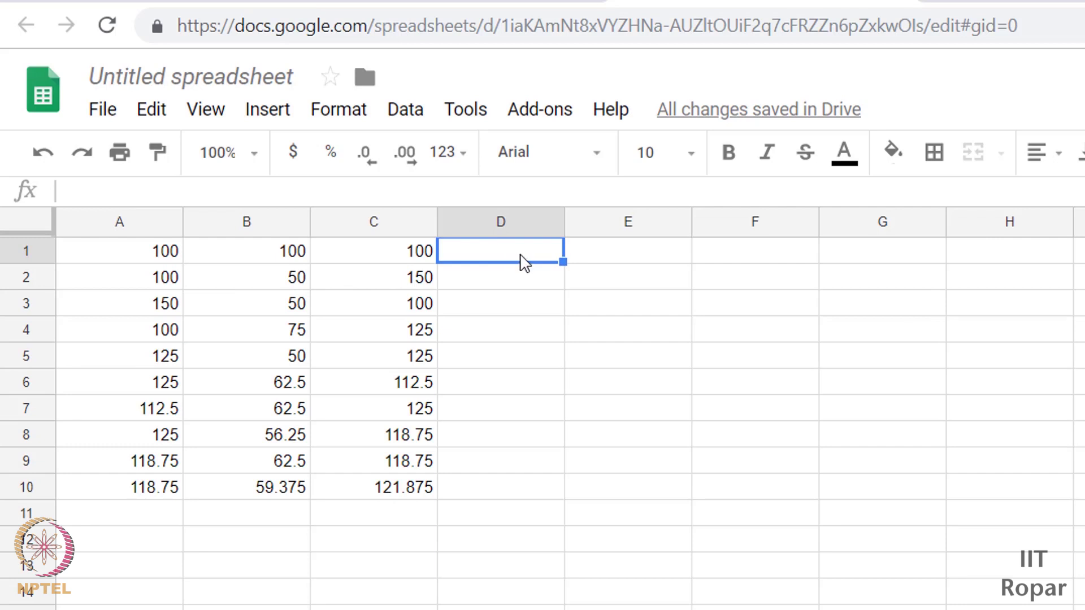
# Enter =a1+b1+c1 in E1 and fill it down to E10, each row totalling 300.
pyautogui.write('=')
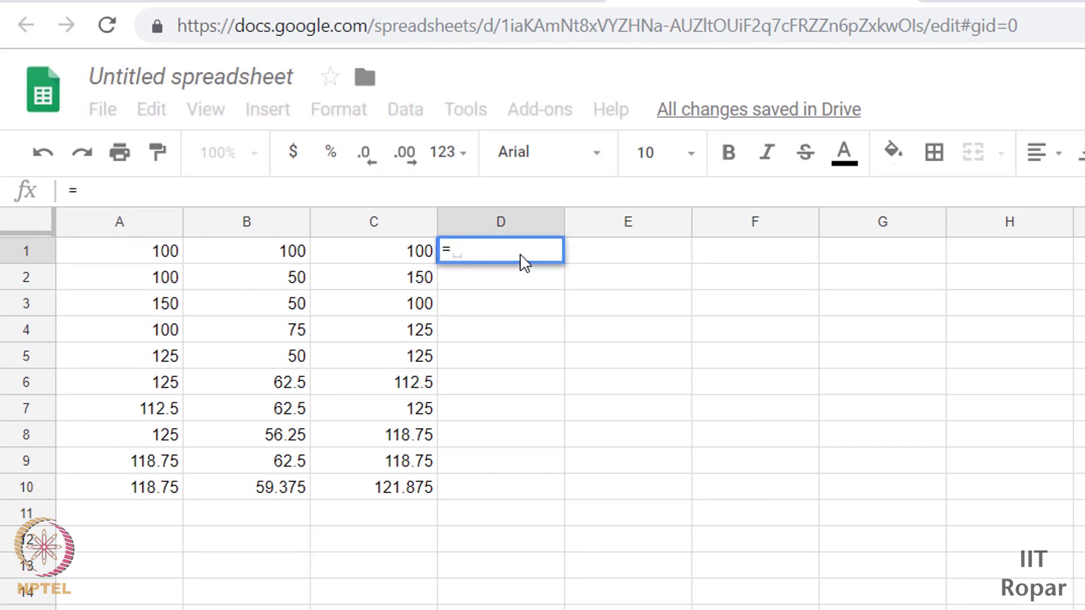
pyautogui.press('Escape')
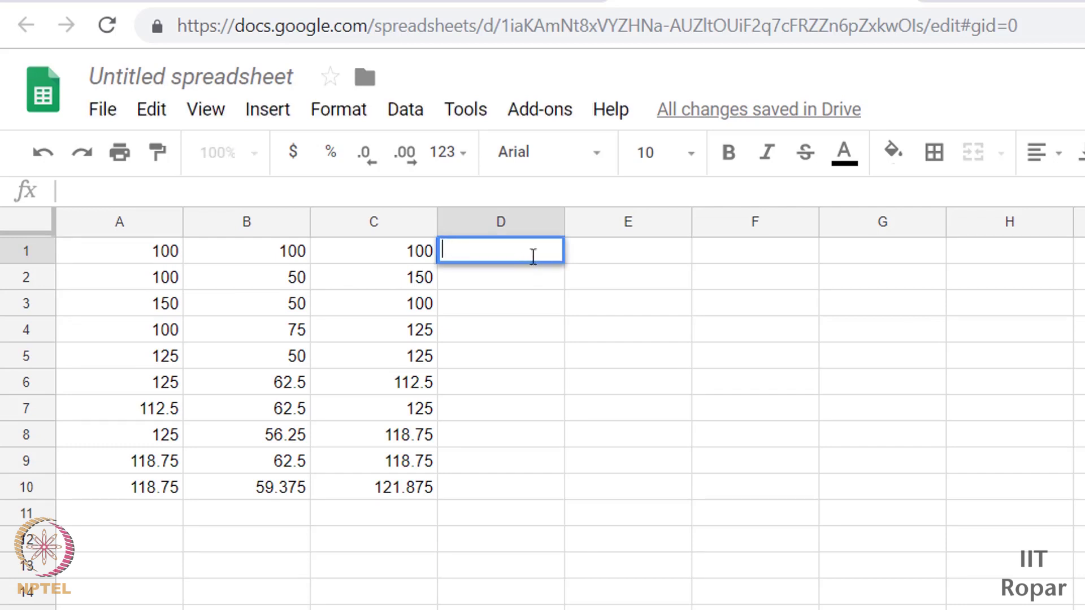
pyautogui.click(593, 264)
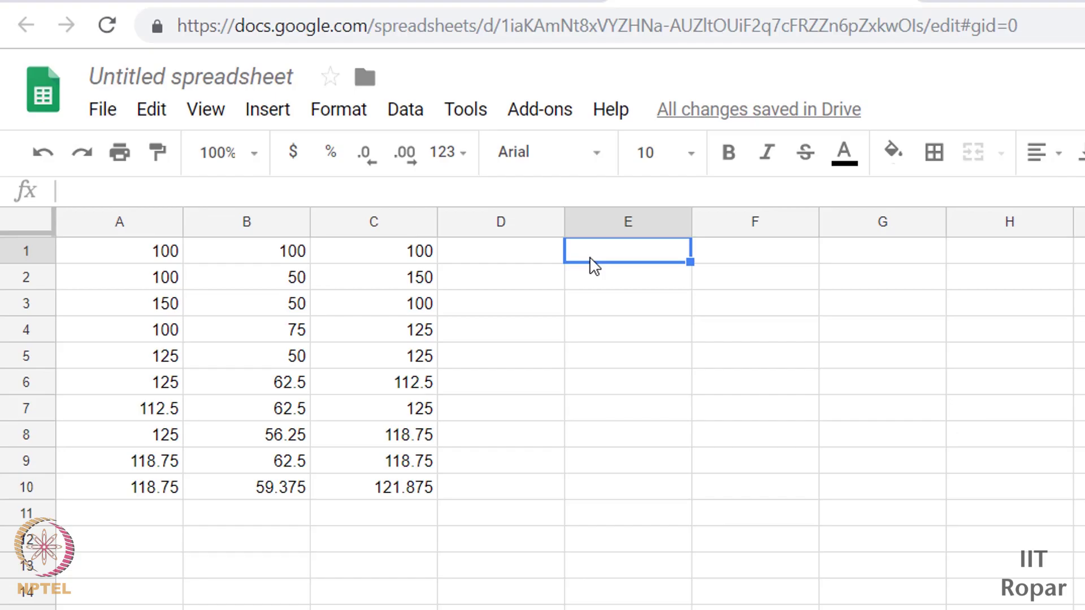
pyautogui.write('=')
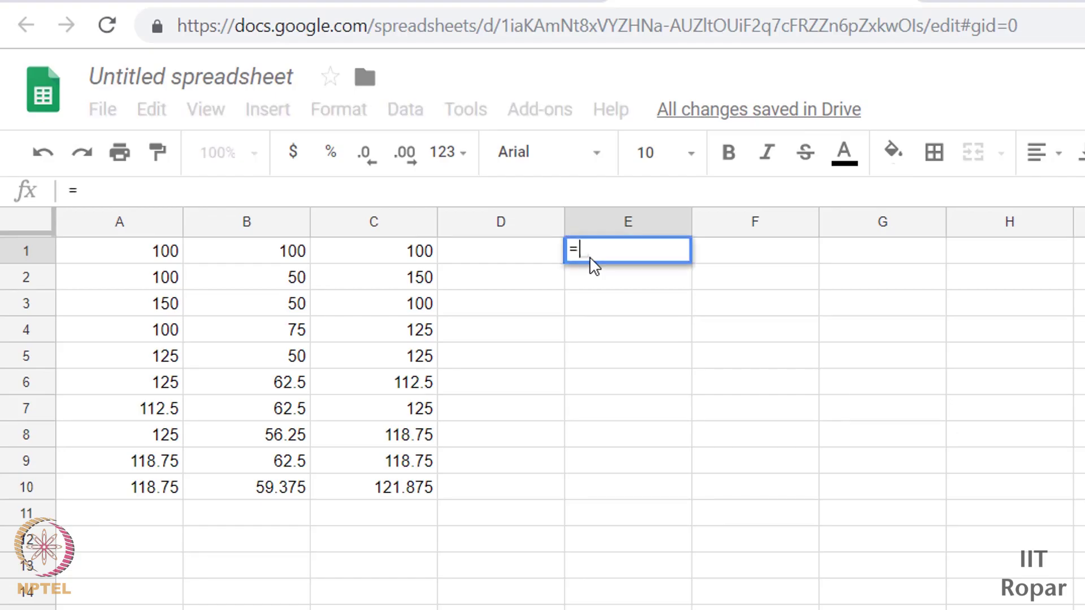
pyautogui.write('a1')
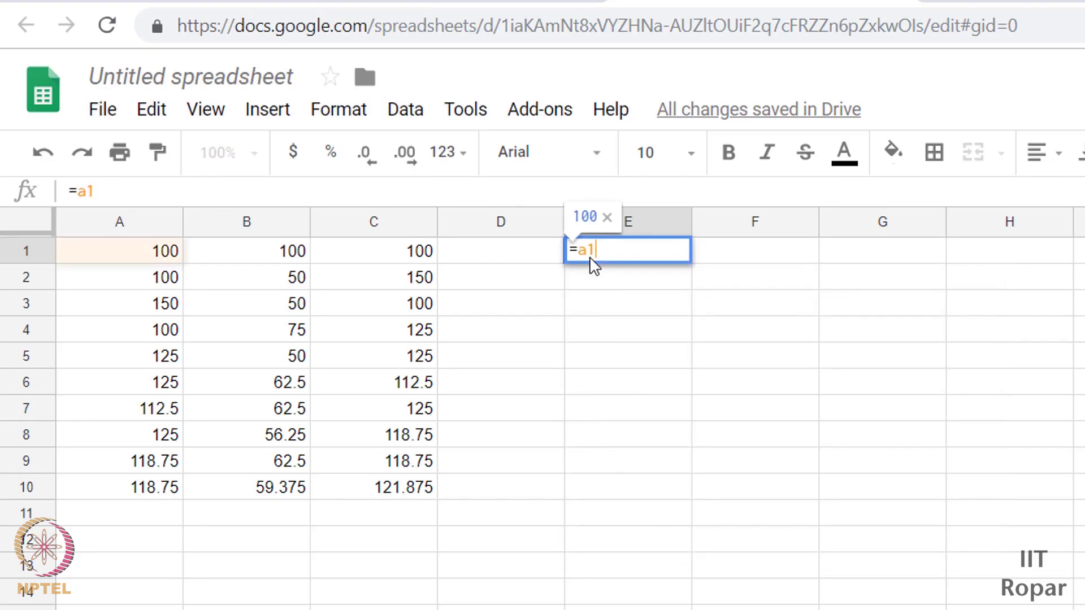
pyautogui.write('+b1+c1')
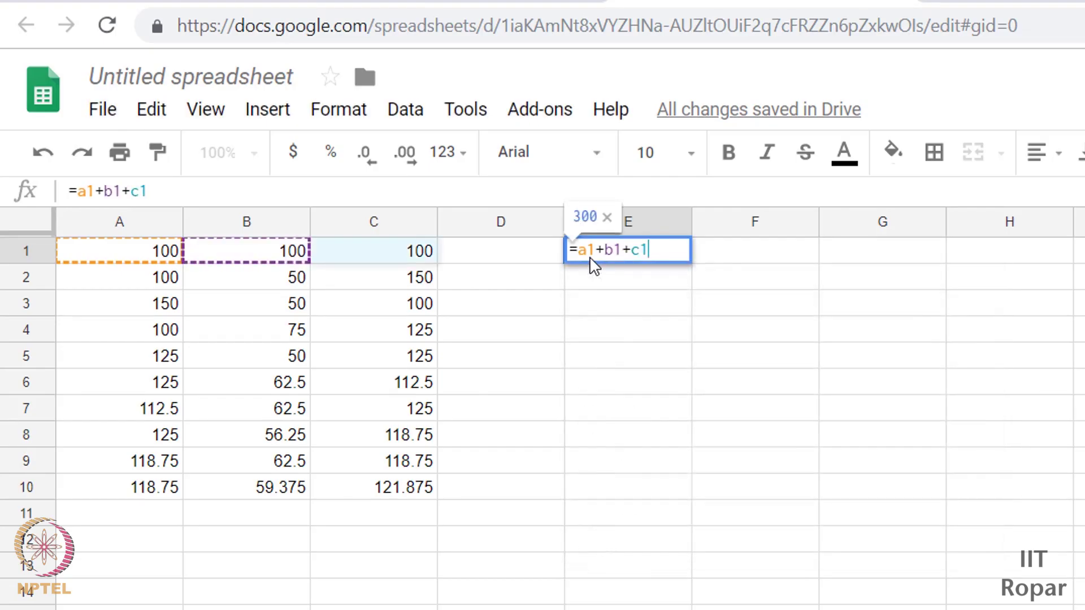
pyautogui.press('Return')
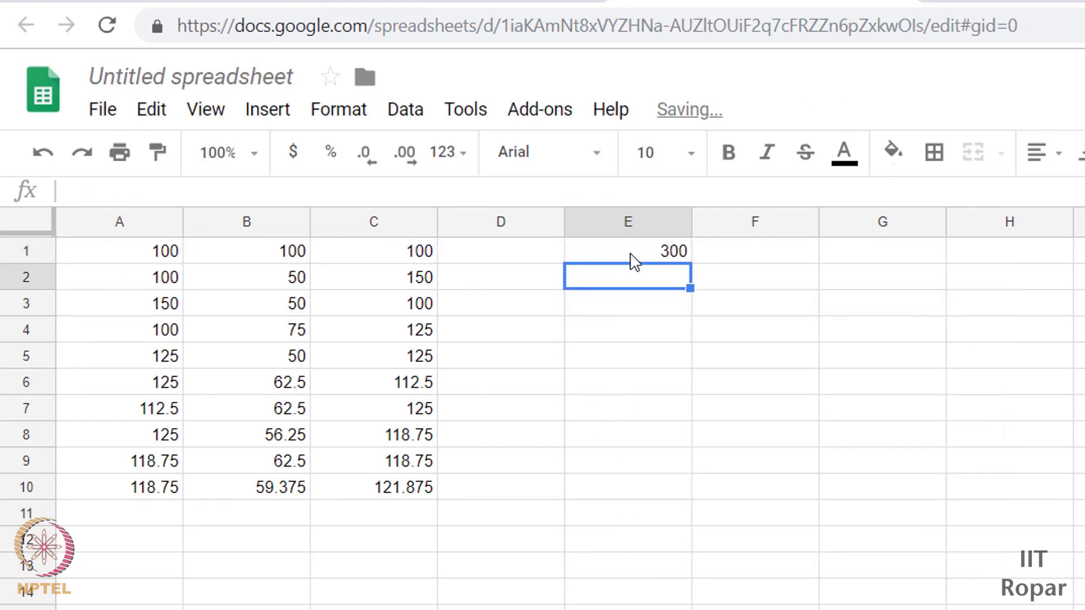
pyautogui.click(642, 257)
pyautogui.moveTo(687, 259); pyautogui.dragTo(675, 490)
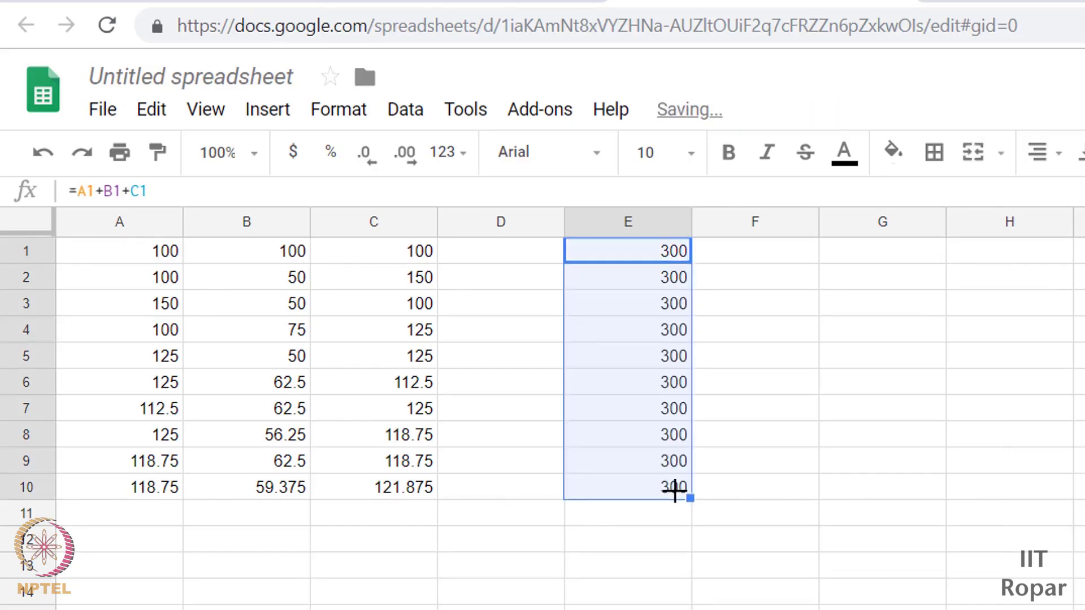
pyautogui.click(701, 509)
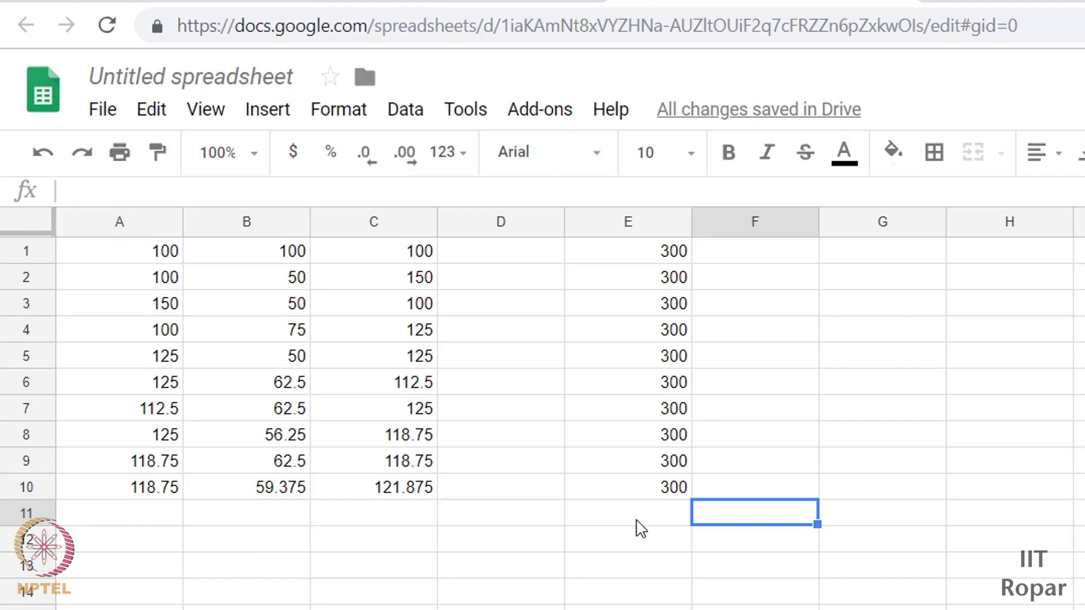
# Fill the A10:C10 formulas down to row 20.
pyautogui.click(404, 462)
pyautogui.click(406, 491)
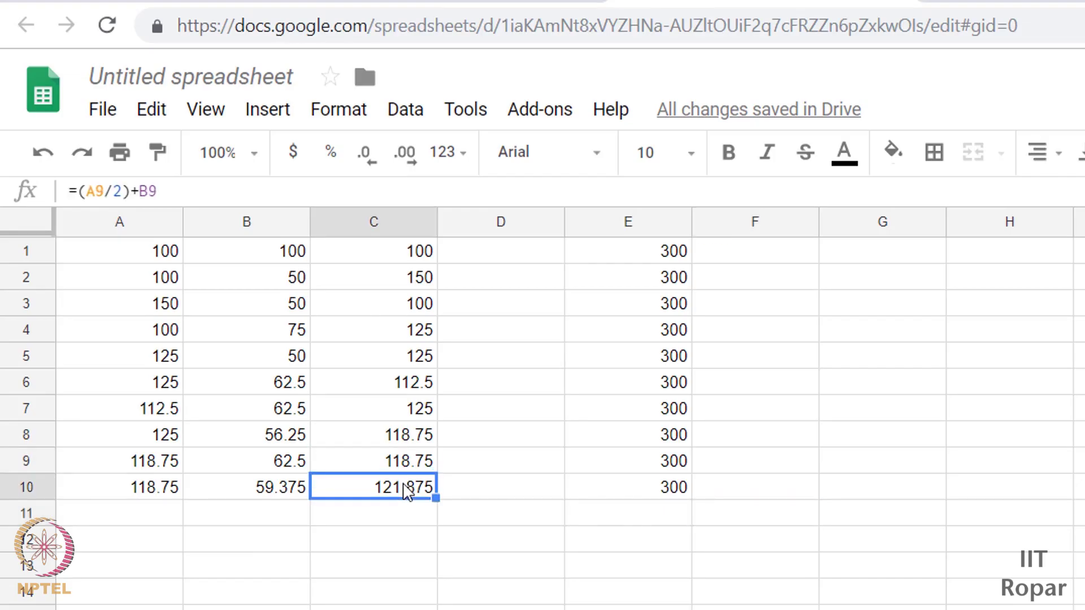
pyautogui.click(164, 285)
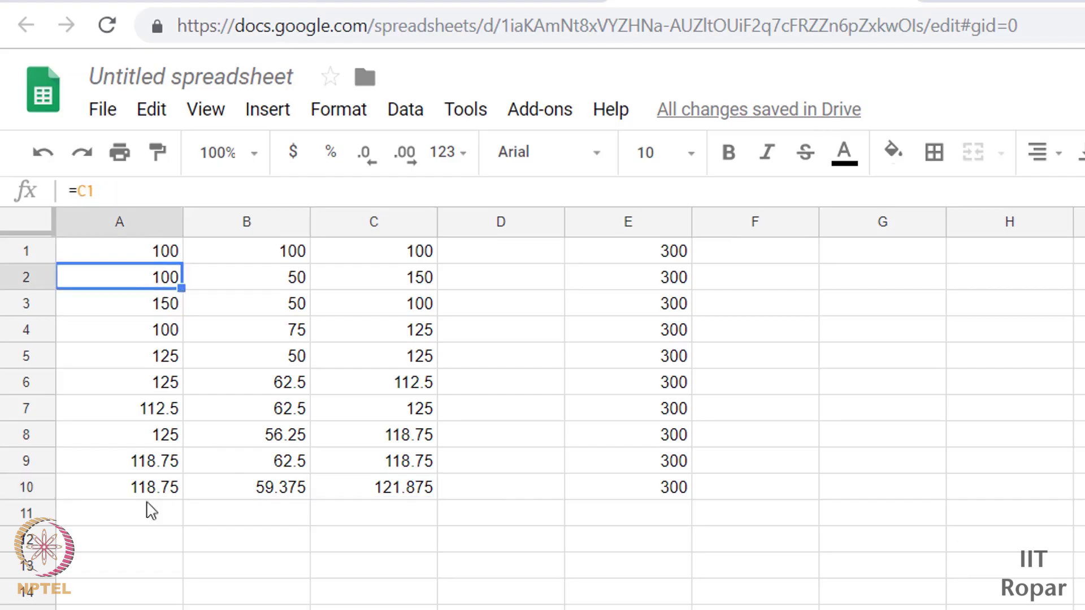
pyautogui.moveTo(151, 489); pyautogui.dragTo(436, 498)
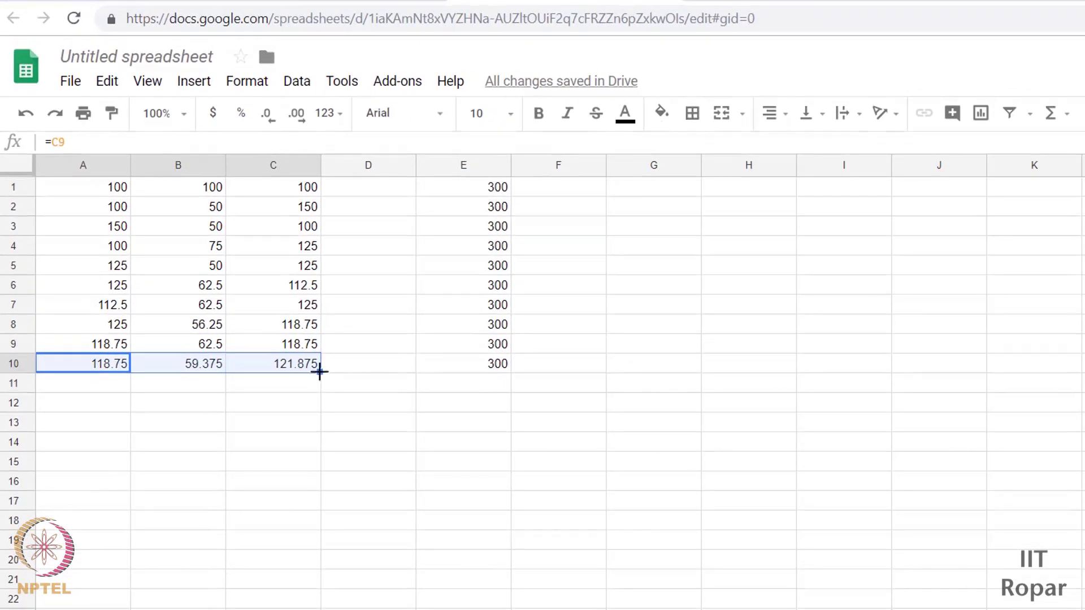
pyautogui.moveTo(319, 372); pyautogui.dragTo(279, 566)
pyautogui.click(315, 600)
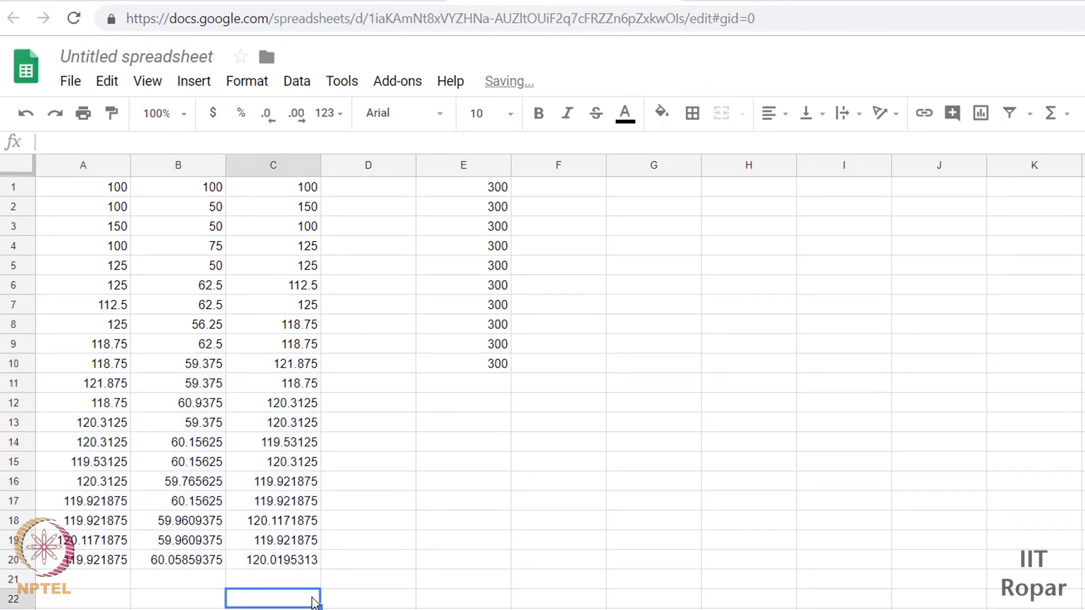
# Fill the E10 total formula down to E20, keeping 300 in every row.
pyautogui.click(496, 368)
pyautogui.moveTo(510, 372); pyautogui.dragTo(484, 556)
pyautogui.click(508, 579)
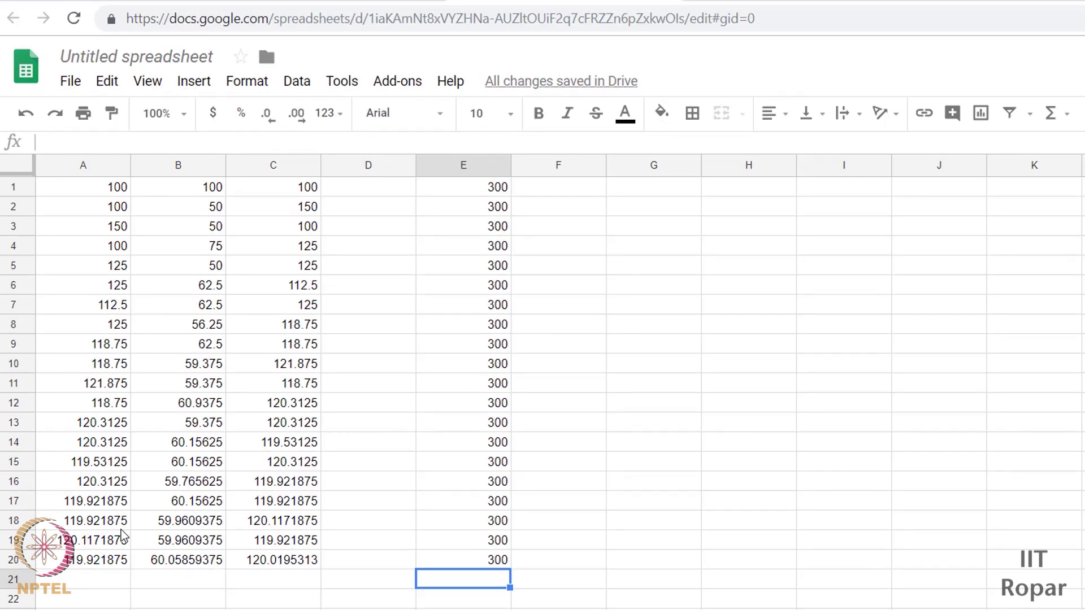
pyautogui.click(127, 559)
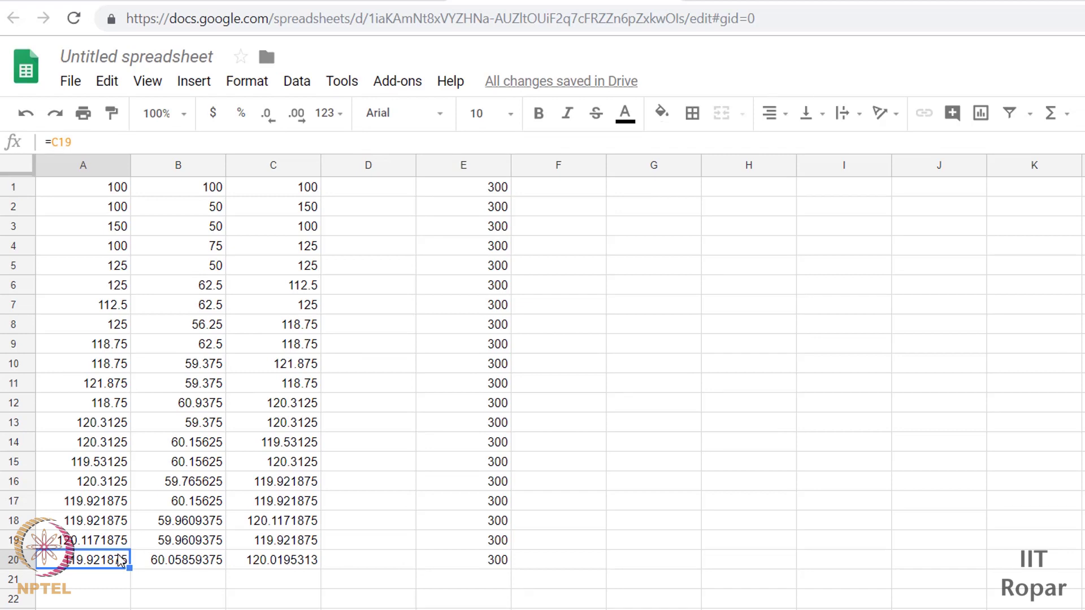
pyautogui.hotkey('shift', 'Right')
pyautogui.hotkey('shift', 'Right')
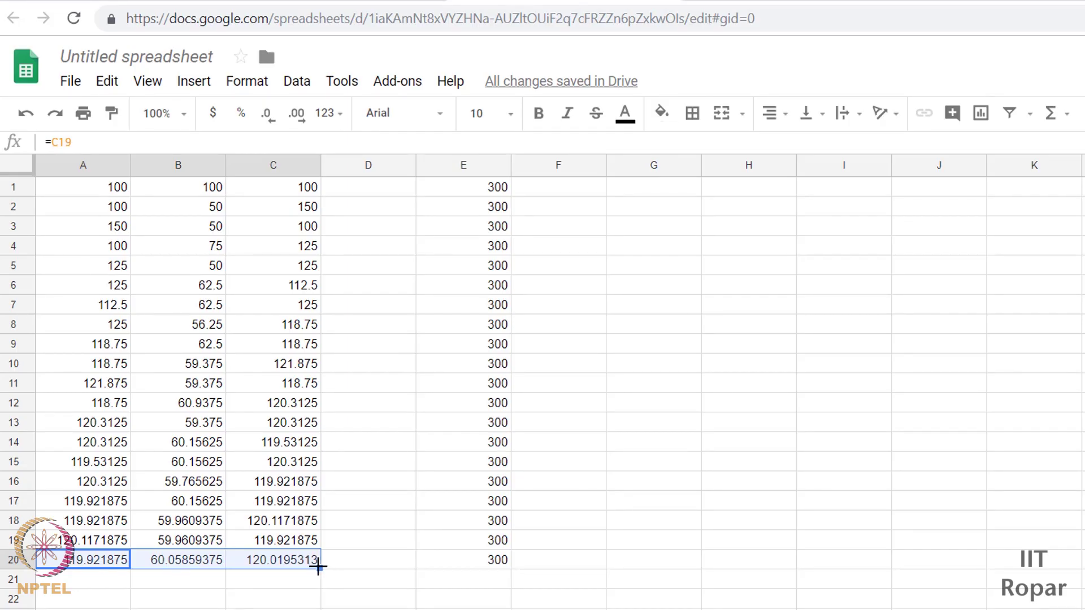
# Fill the A20:C20 formulas down to row 35, ending near 120, 60 and 120.
pyautogui.moveTo(318, 566); pyautogui.dragTo(321, 609)
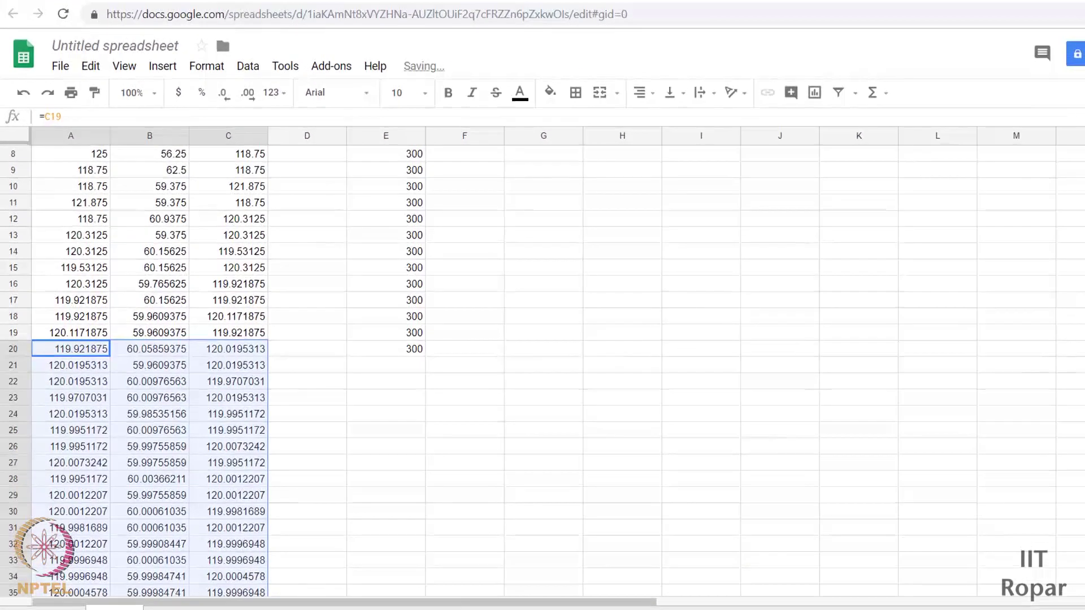
pyautogui.scroll(-5, 425, 224)
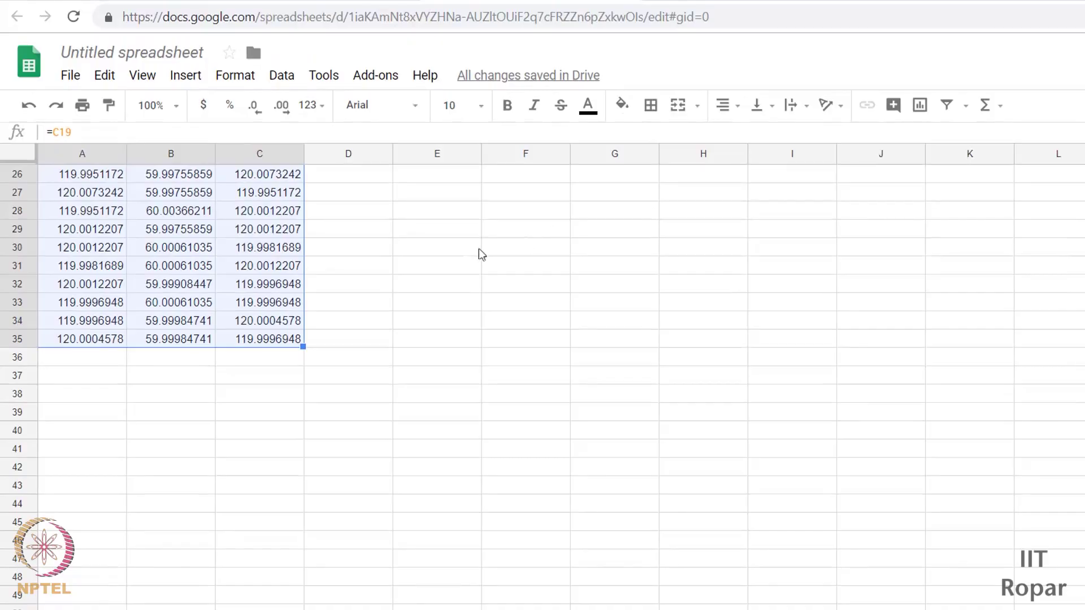
pyautogui.click(116, 359)
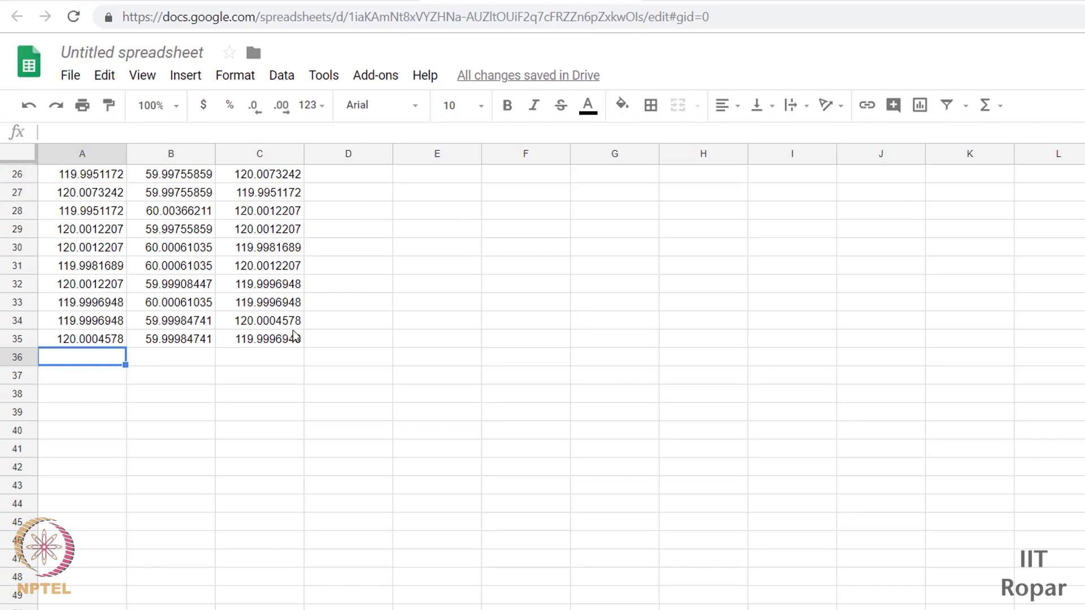
# Fill the A35:C35 formulas down to about row 140, where values settle at 120, 60, 120.
pyautogui.click(260, 341)
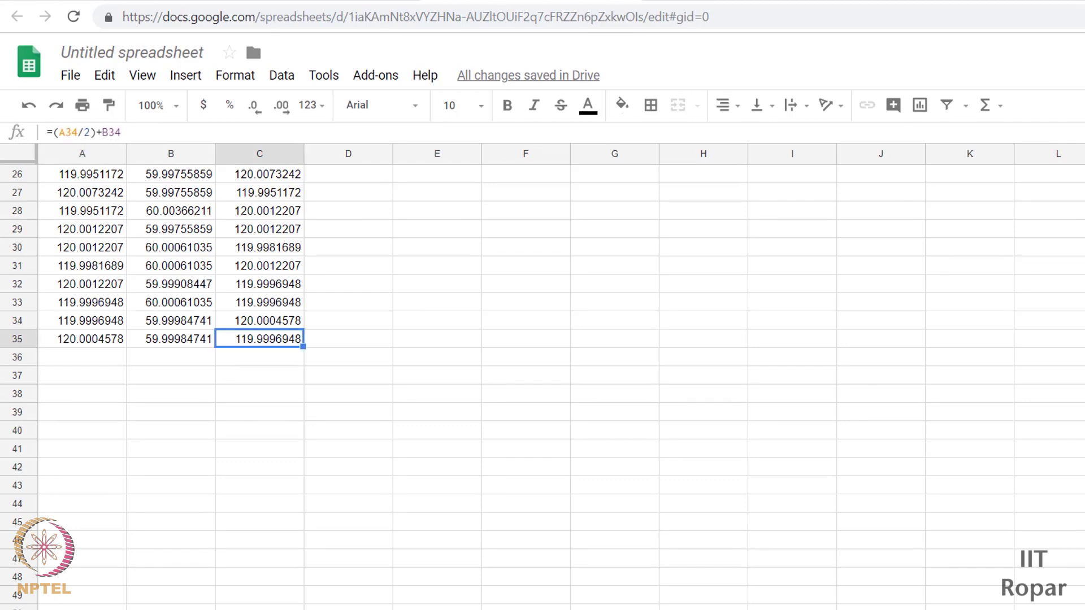
pyautogui.scroll(-2, 466, 257)
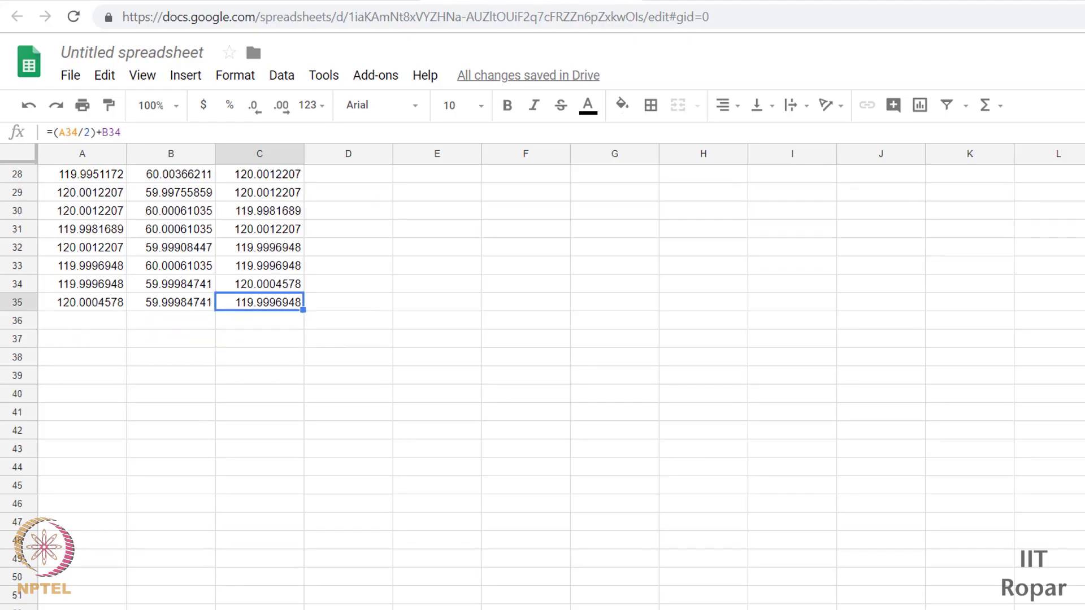
pyautogui.moveTo(260, 249); pyautogui.dragTo(68, 254)
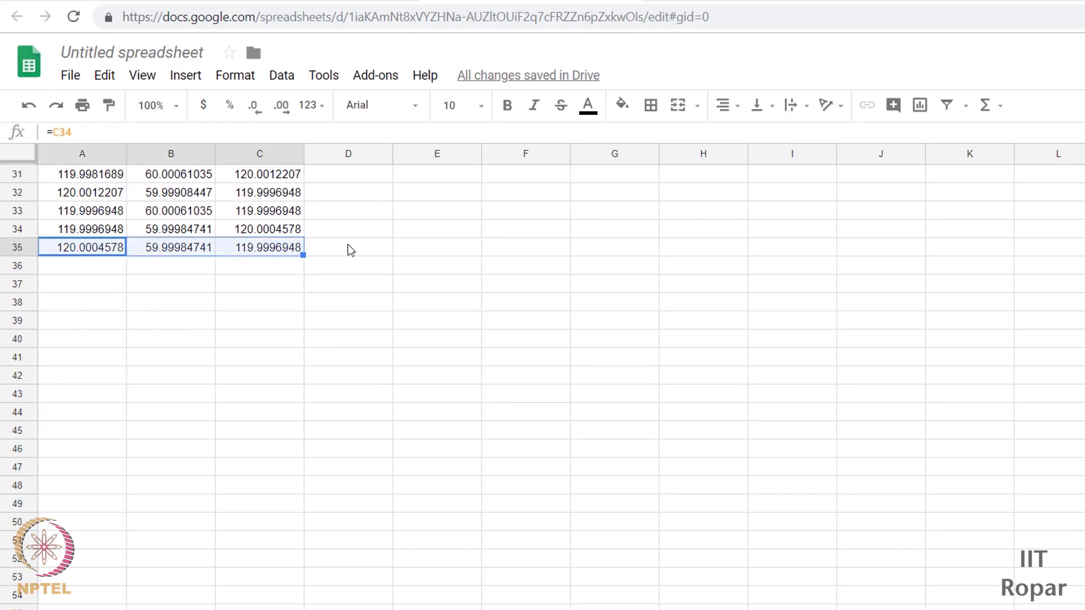
pyautogui.moveTo(304, 256); pyautogui.dragTo(276, 609)
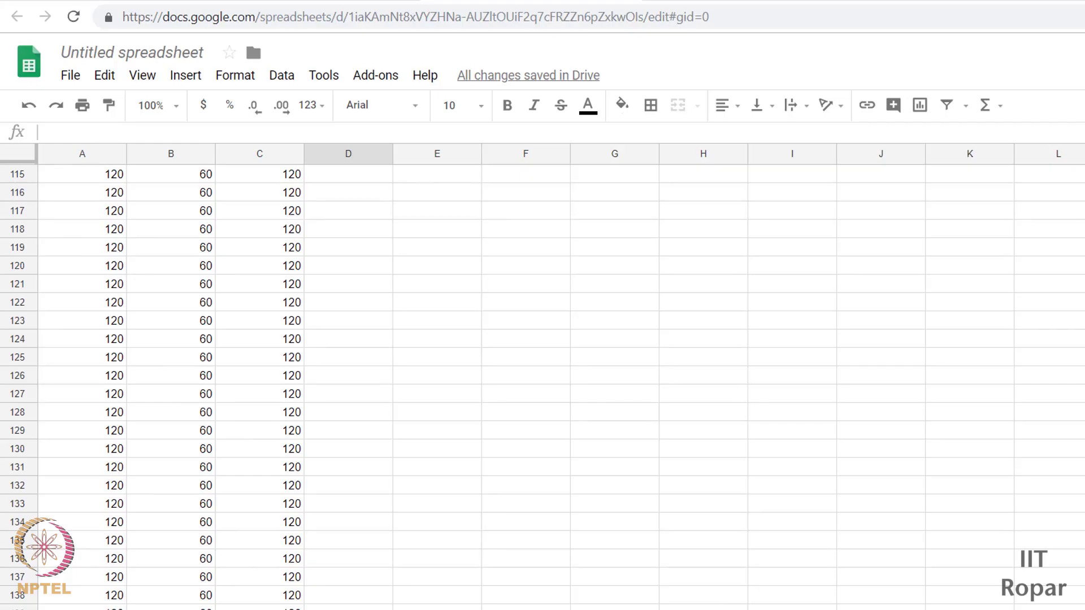
pyautogui.scroll(12, 542, 384)
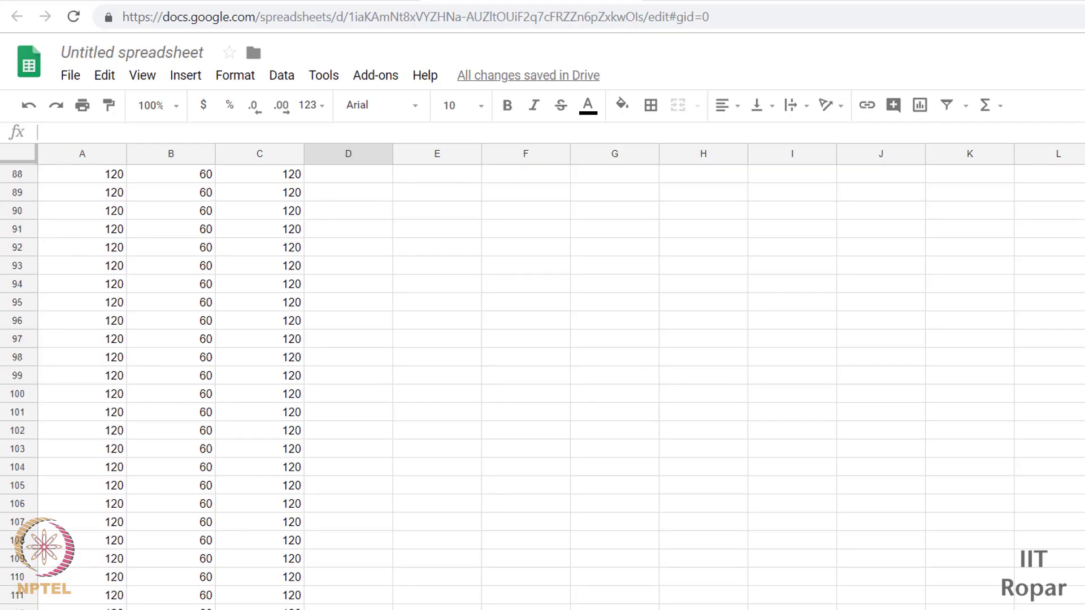
pyautogui.scroll(6, 542, 384)
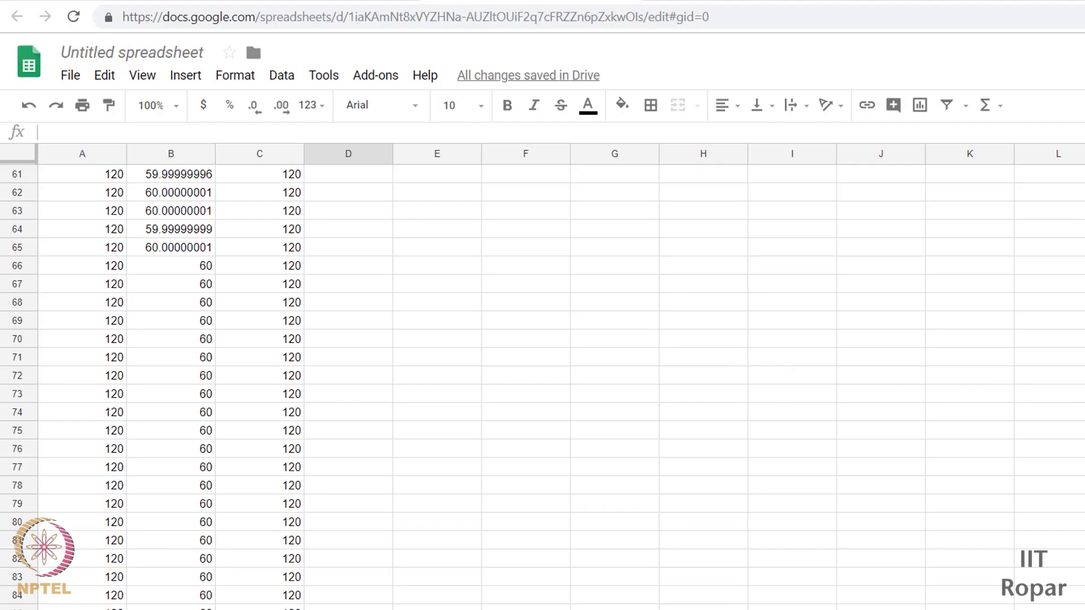
# Copy the E20 sum formula down through E140 so every row totals 300.
pyautogui.scroll(15, 226, 384)
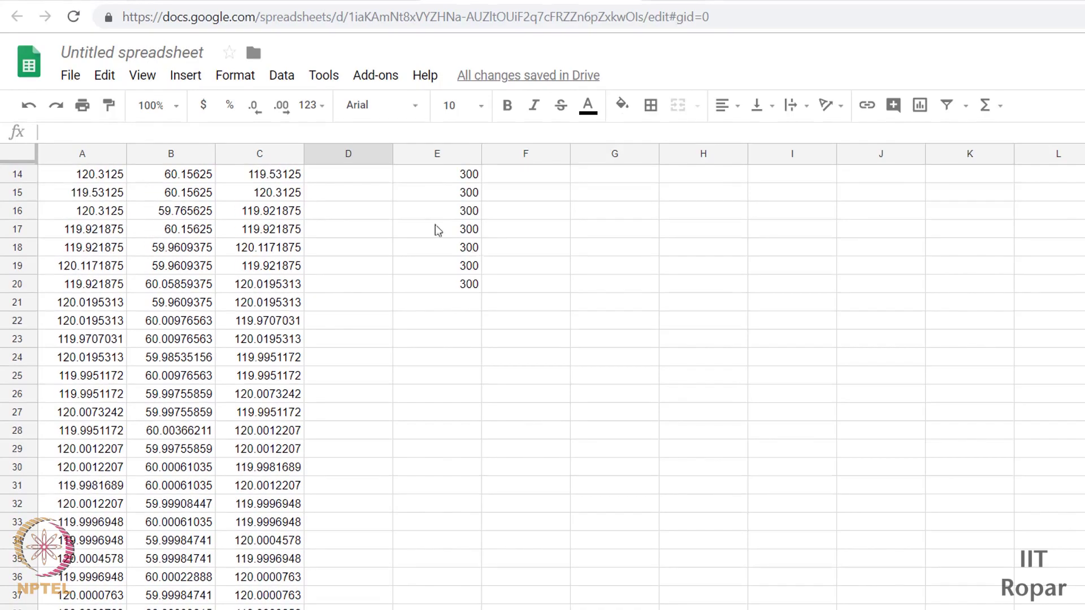
pyautogui.click(437, 284)
pyautogui.moveTo(481, 292); pyautogui.dragTo(448, 360)
pyautogui.click(460, 375)
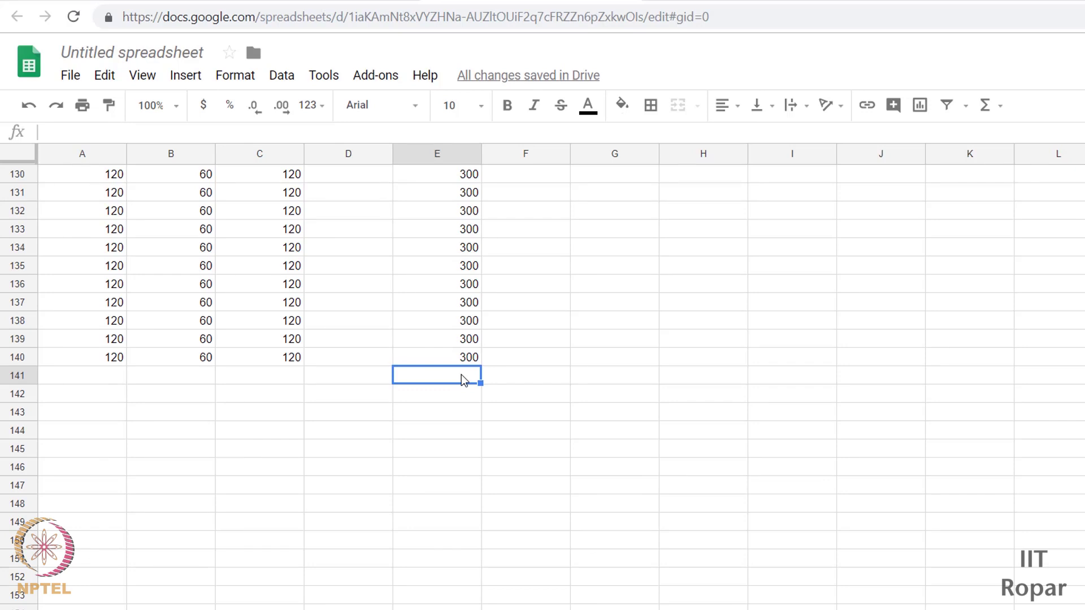
pyautogui.scroll(20, 659, 353)
pyautogui.scroll(-1, 659, 353)
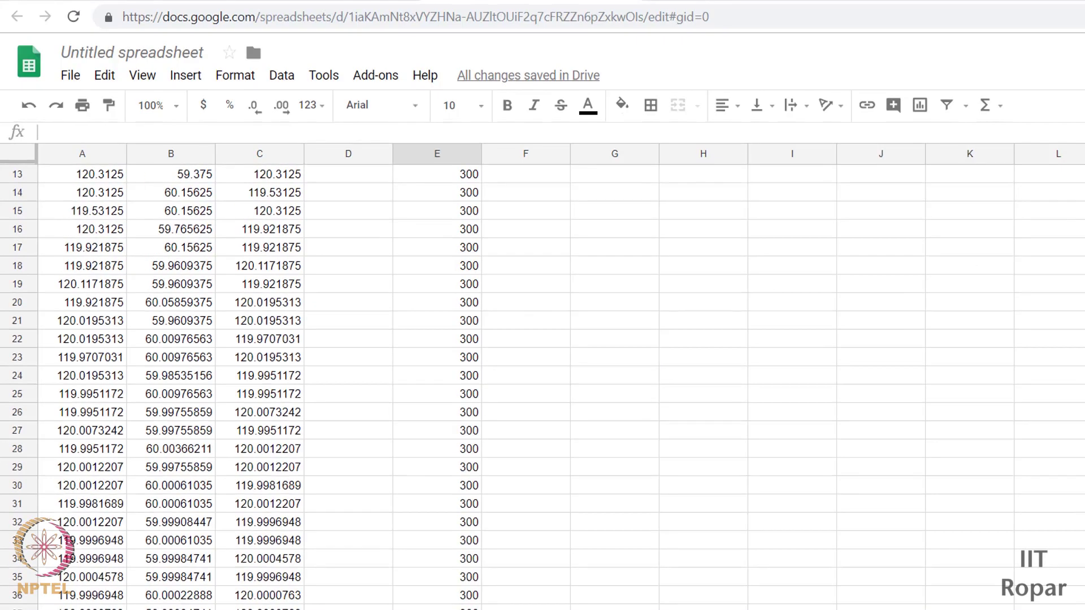
pyautogui.scroll(4, 99, 163)
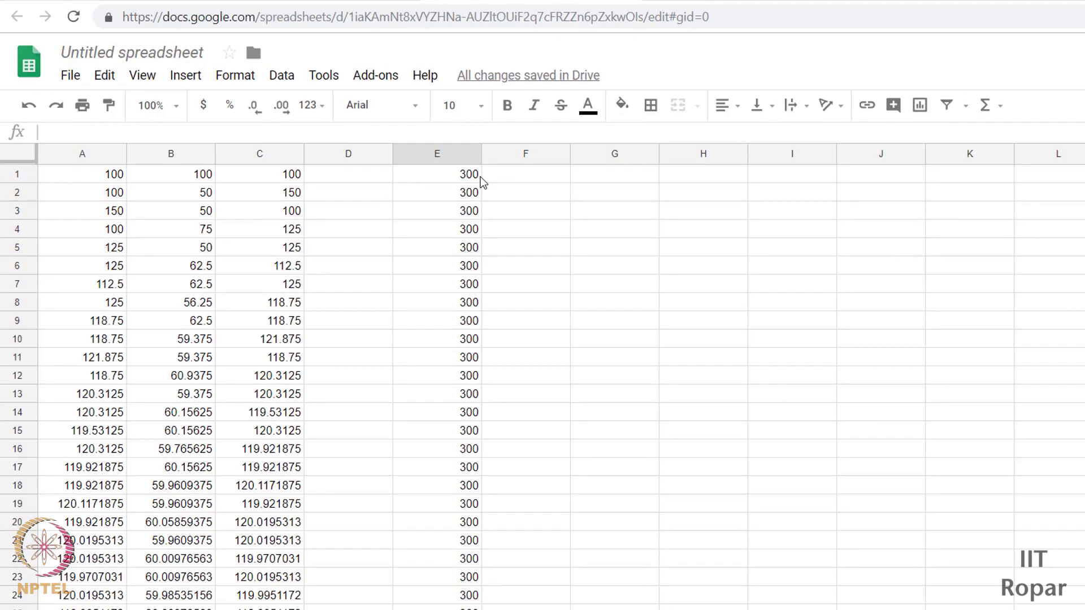
pyautogui.scroll(-20, 140, 223)
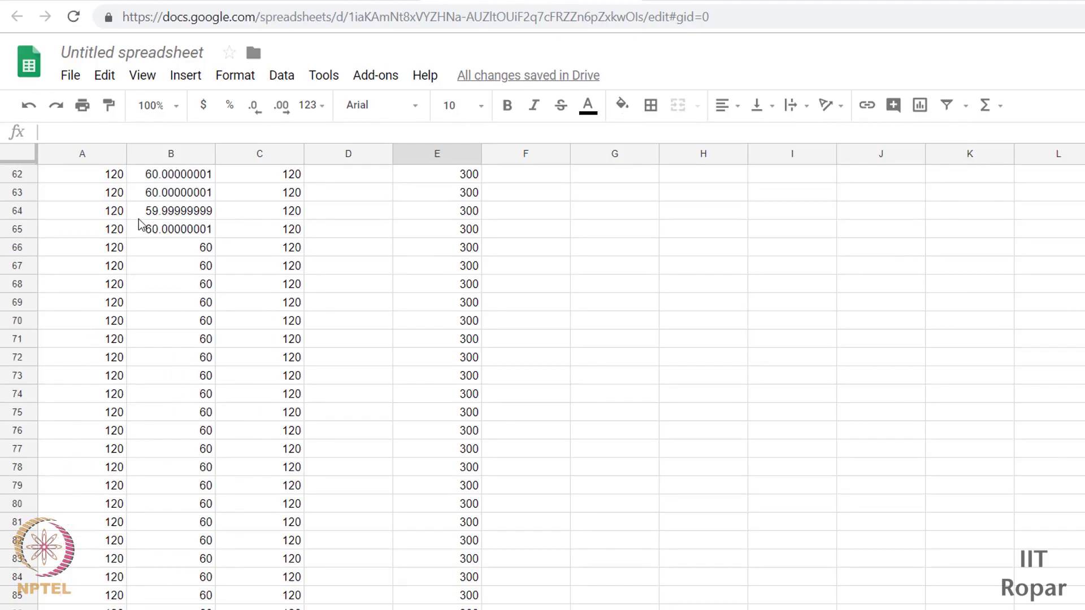